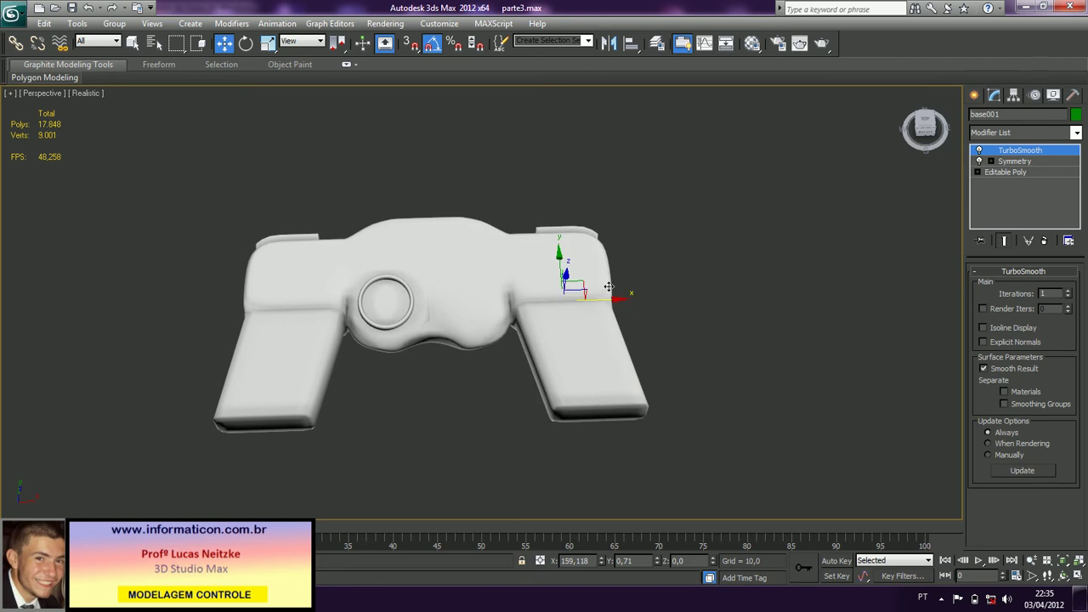
- Isolate the base001 body, delete its Symmetry modifier and leave isolation mode
key("alt+q")
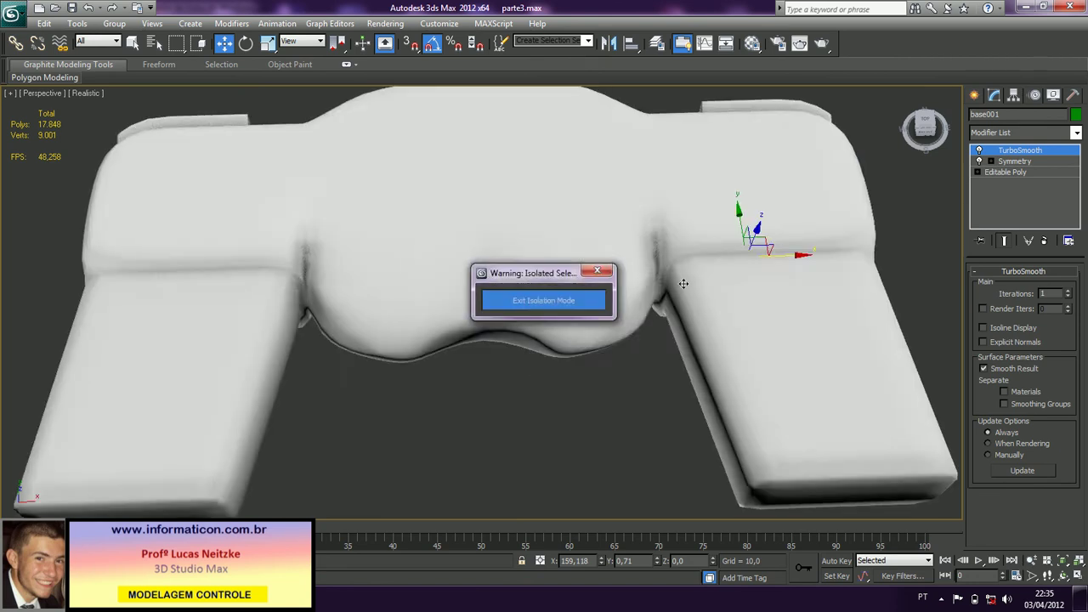
key("t")
middle_click_drag(455, 214, 166, 226)
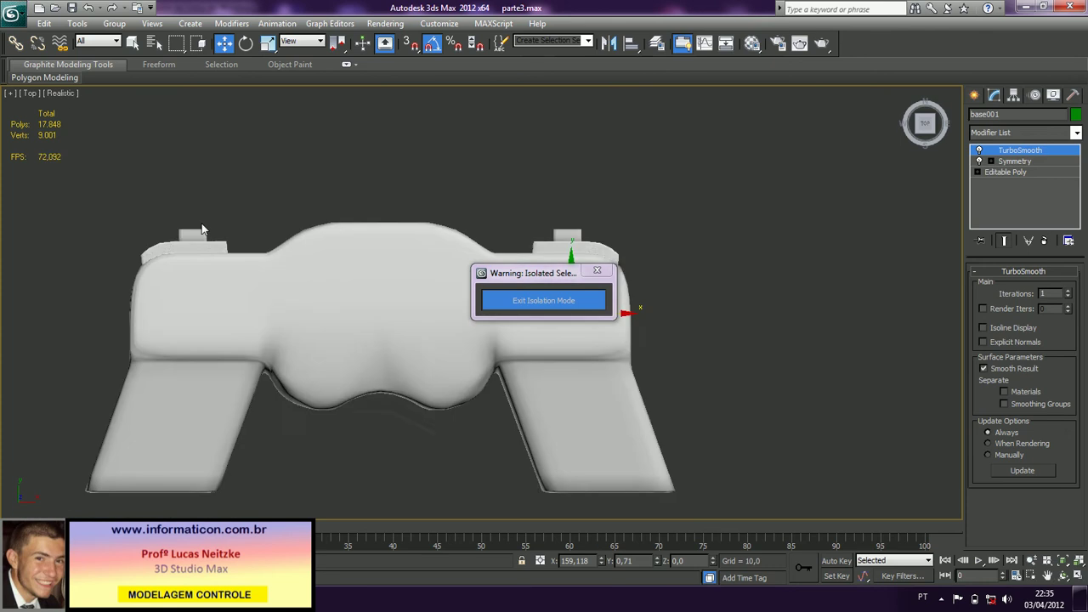
left_click(979, 162)
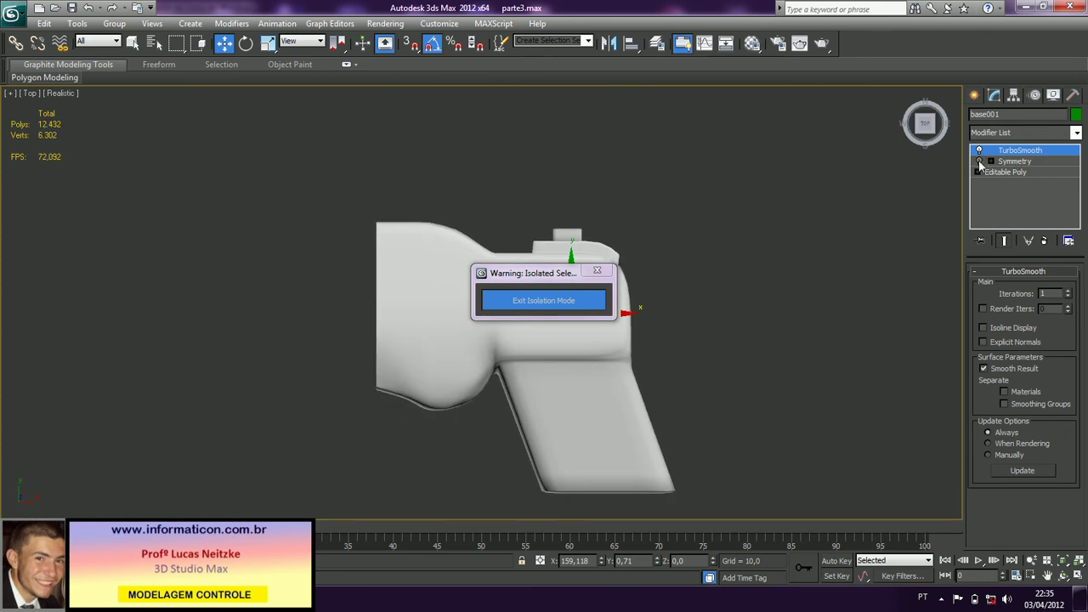
left_click(1013, 161)
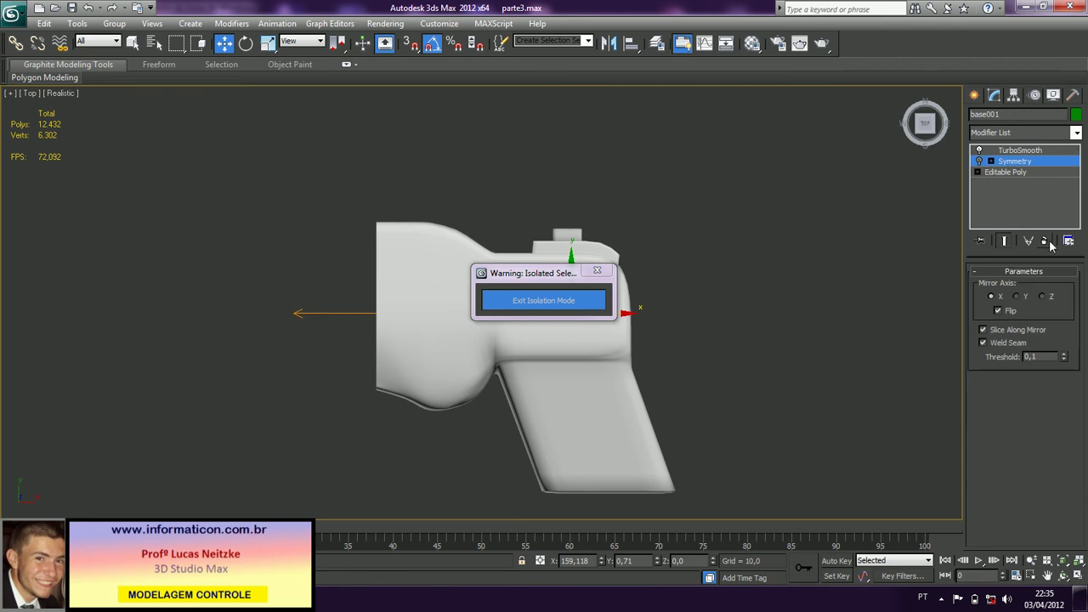
left_click(1048, 244)
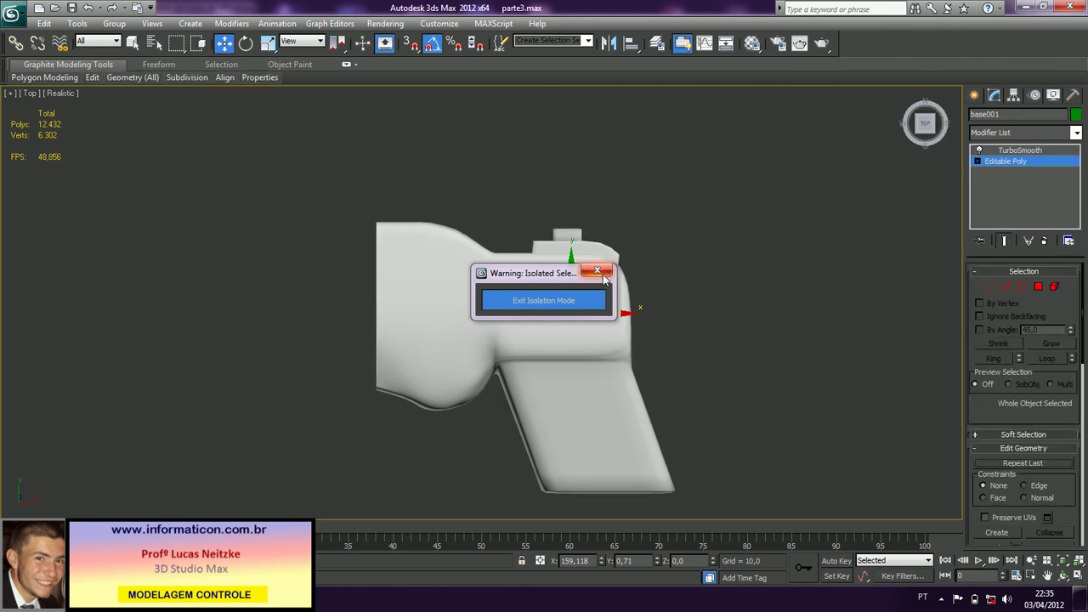
left_click(597, 271)
- Try moving the base001 half of the controller along X, and undo the move
left_click(524, 194)
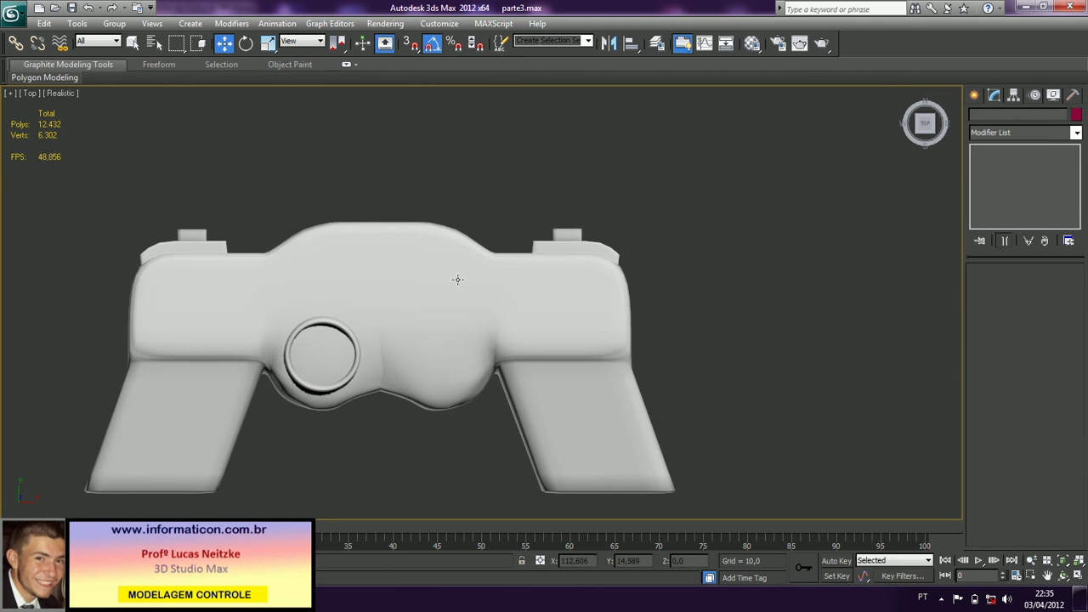
left_click(459, 277)
left_click(458, 277)
left_click_drag(625, 311, 700, 294)
key("ctrl+z")
- Render an angled perspective view of the whole controller body to check its shape, and close the render
key("p")
scroll(628, 297, "down", 3)
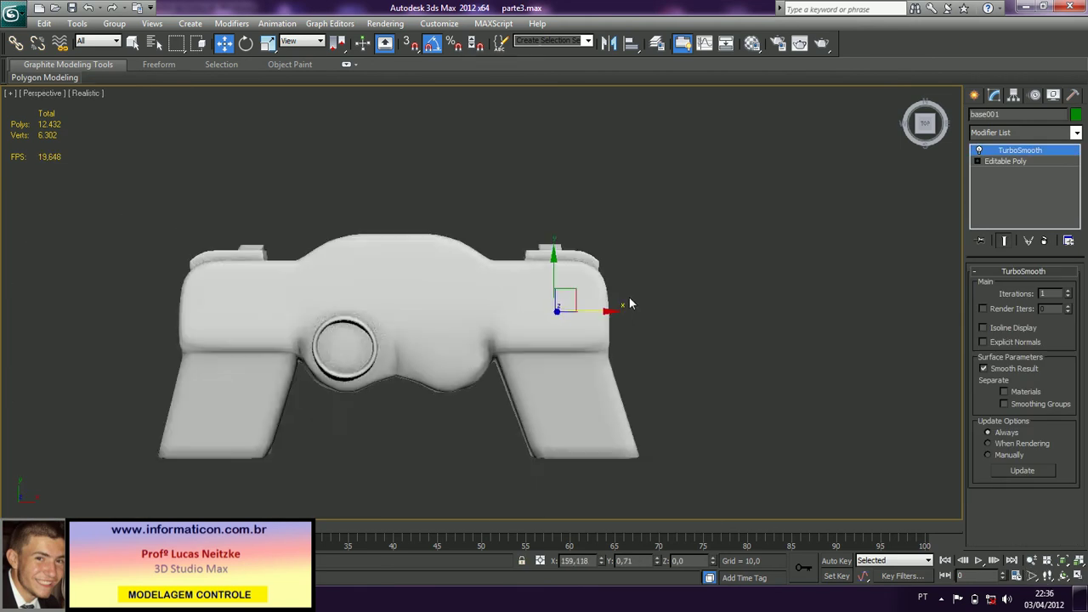
scroll(478, 310, "down", 3)
middle_click_drag(478, 310, 527, 212, "alt")
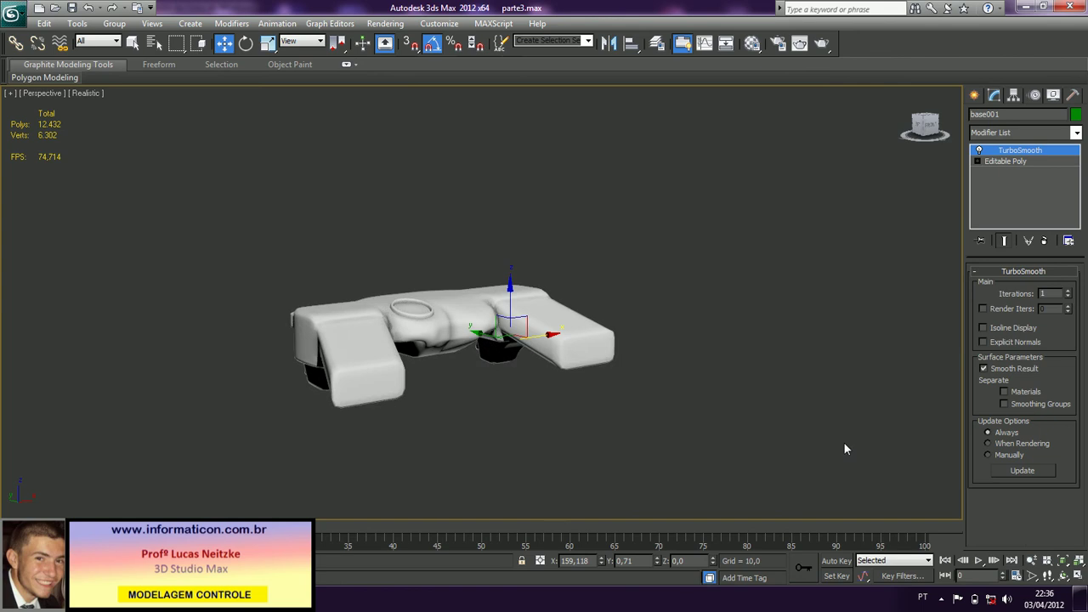
left_click(941, 599)
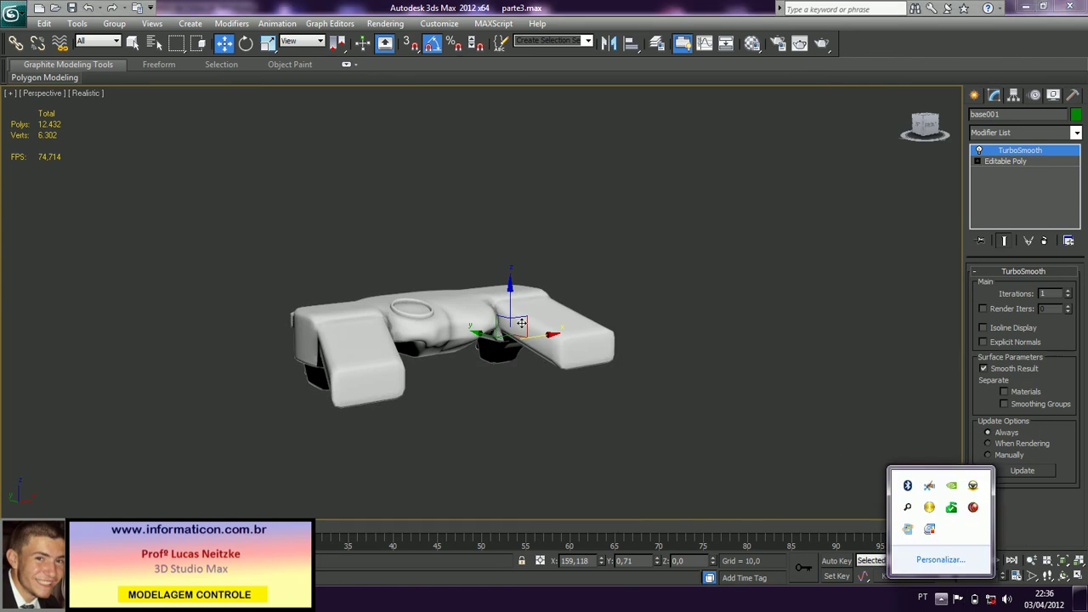
scroll(556, 286, "up", 3)
middle_click_drag(539, 261, 556, 196)
left_click(821, 42)
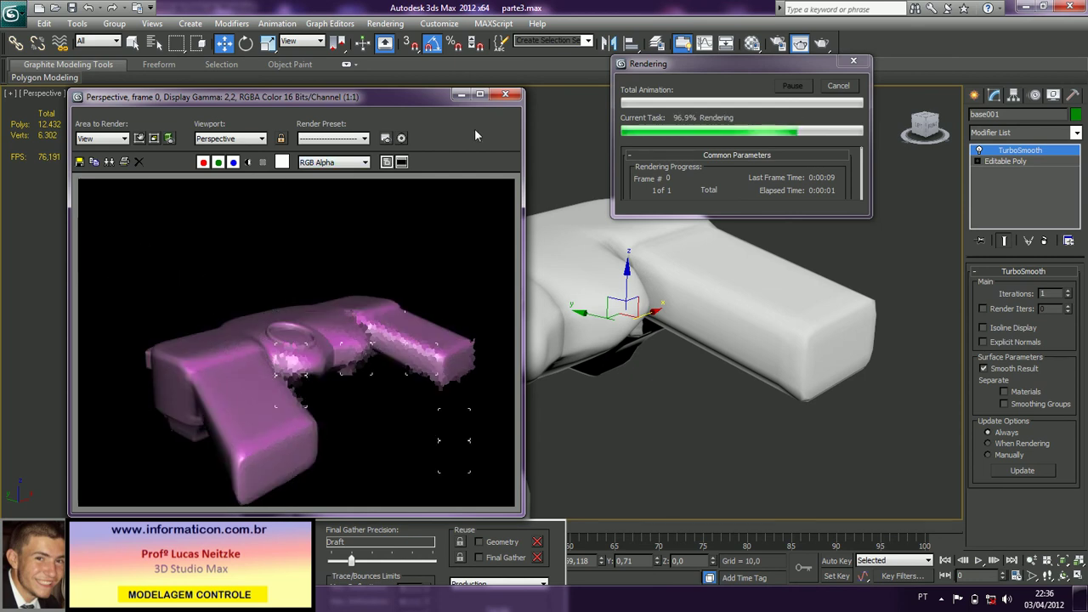
left_click(509, 98)
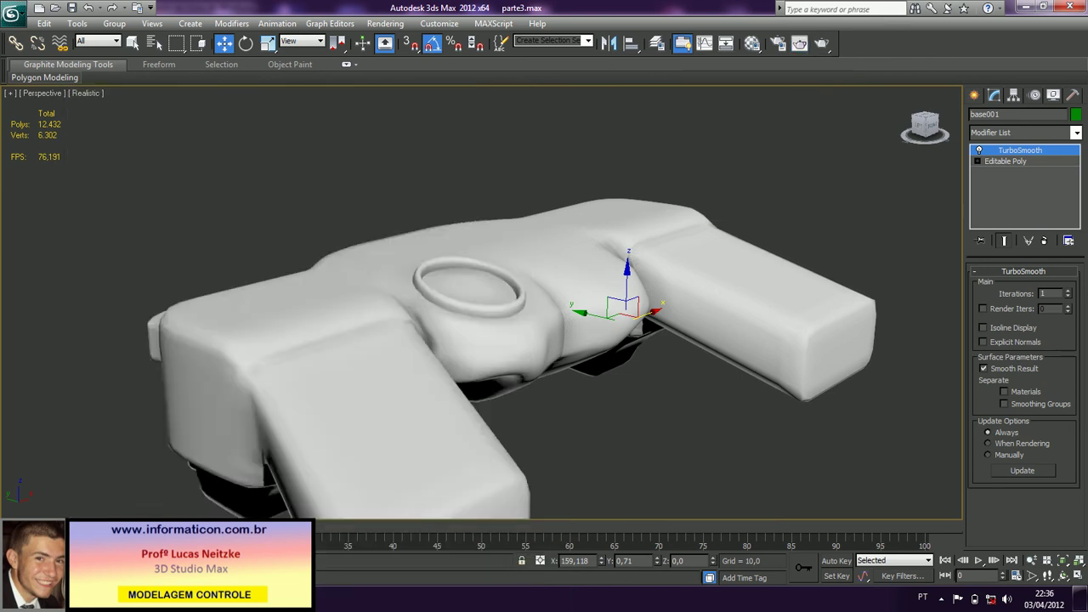
- Switch to Windows Photo Viewer to examine the Xbox controller's rear and front reference photos, and return to 3ds Max
left_click(199, 598)
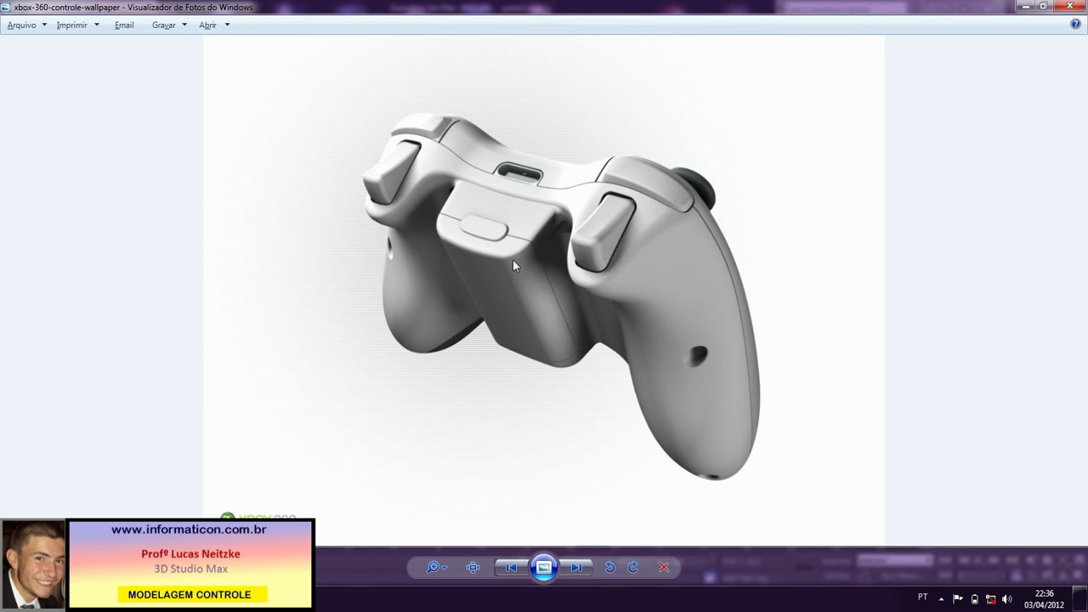
left_click(571, 568)
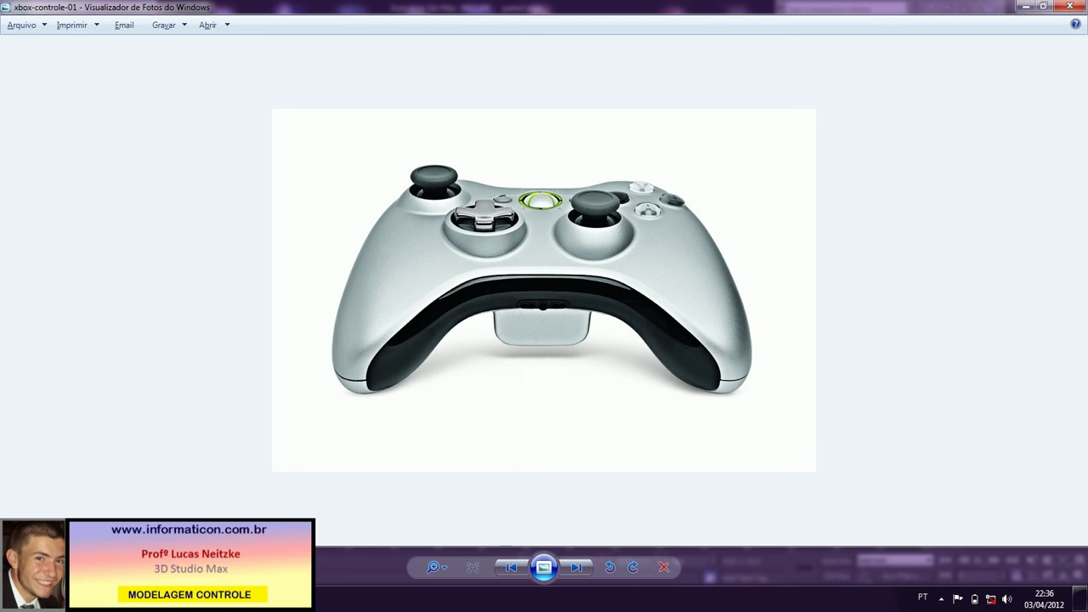
key("alt+Tab")
- Create a tube in the top view over the base object's upper body, with radii about 12.9 and 16 and height about 3.7
middle_click_drag(482, 302, 480, 300, "alt")
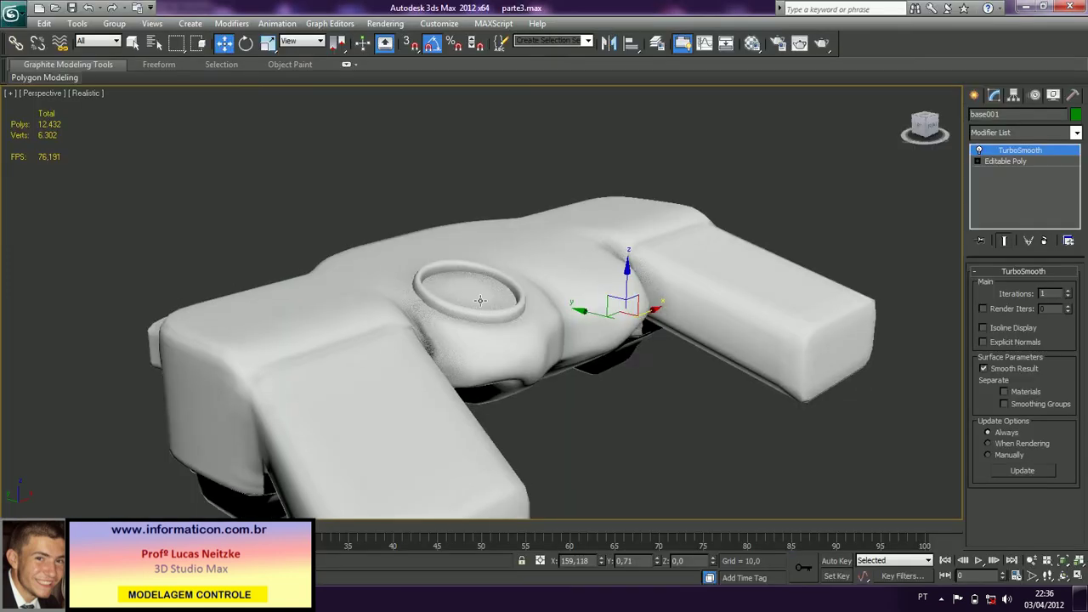
key("t")
key("z")
middle_click_drag(597, 175, 774, 205)
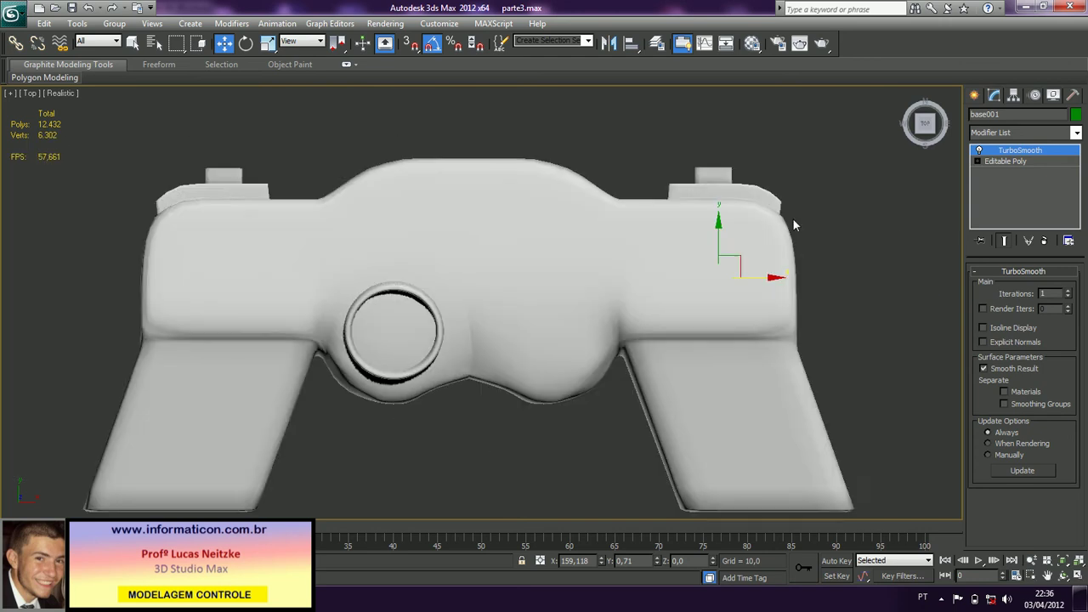
left_click(1006, 161)
left_click(974, 97)
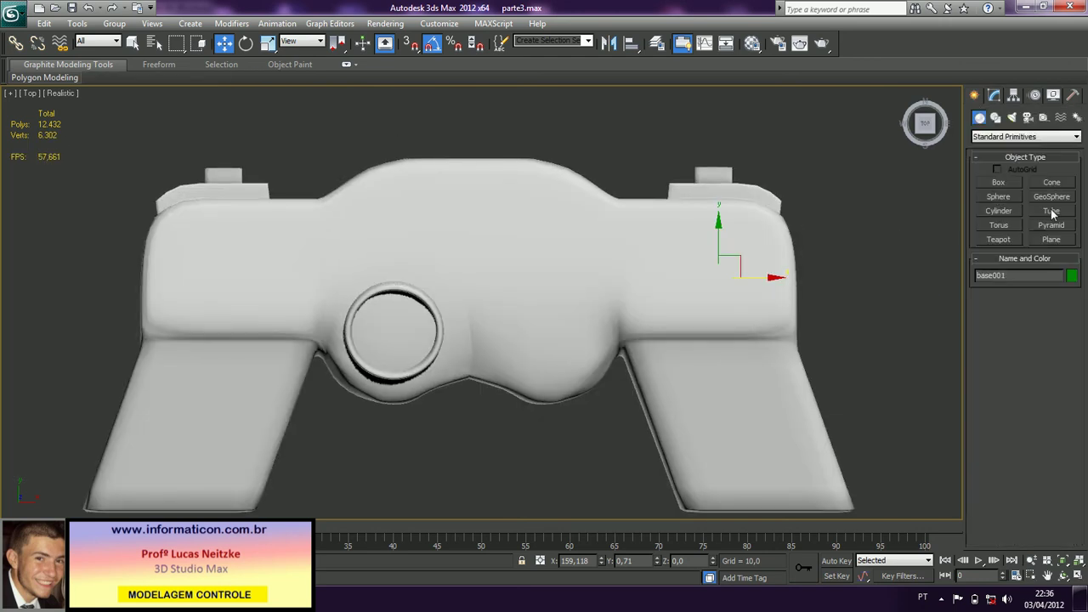
left_click(1051, 212)
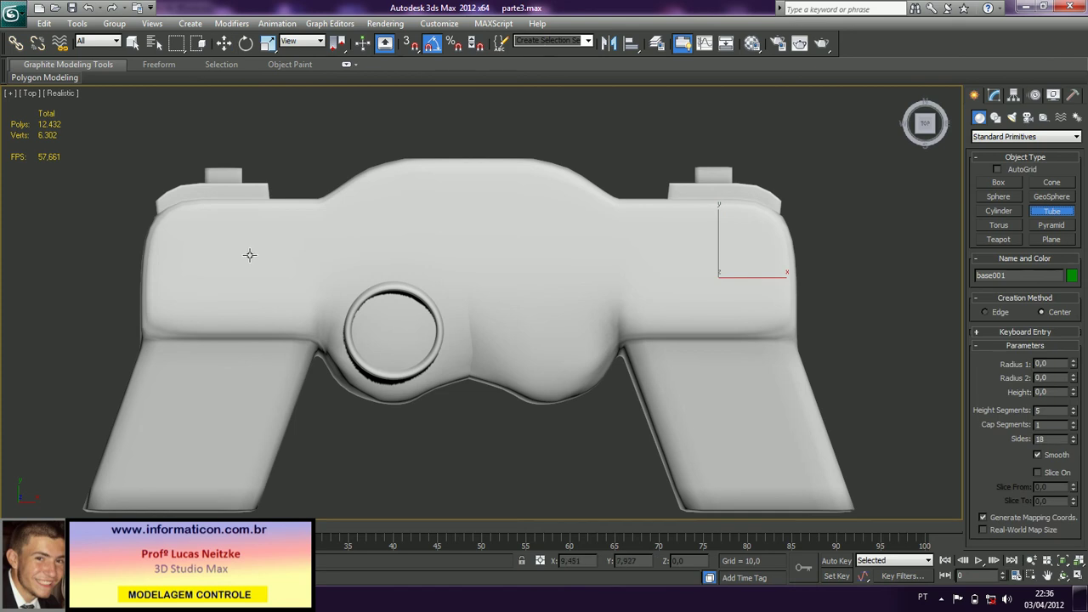
key("F3")
mouse_move(244, 271)
left_mouse_down()
mouse_move(289, 304)
mouse_move(278, 286)
left_mouse_up()
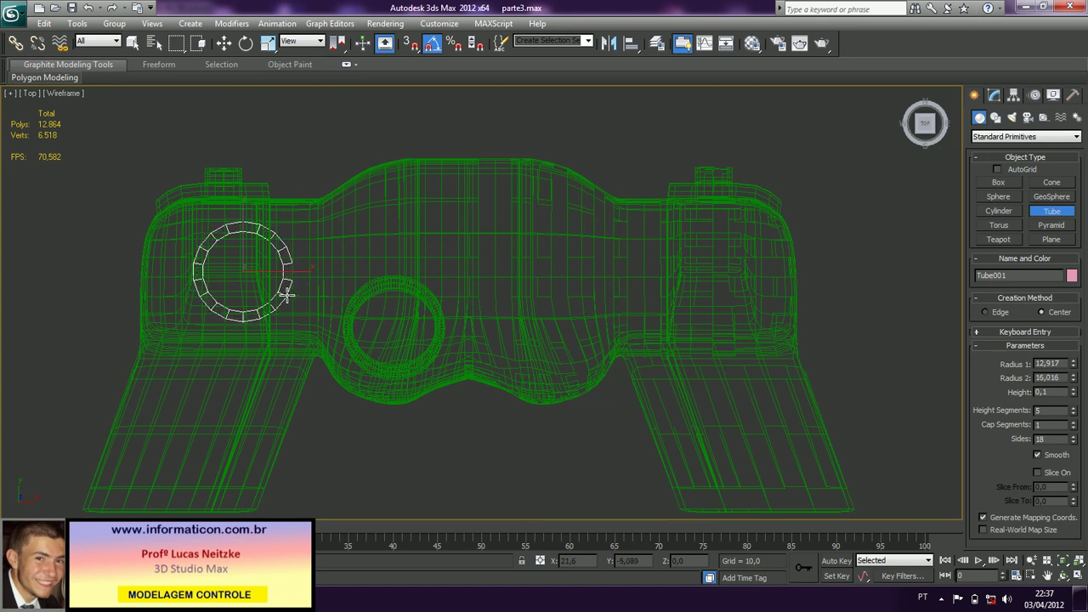
left_click(287, 295)
left_click(283, 289)
- Raise the new tube along Z to about 32.3, toward the upper surface of the controller body
key("w")
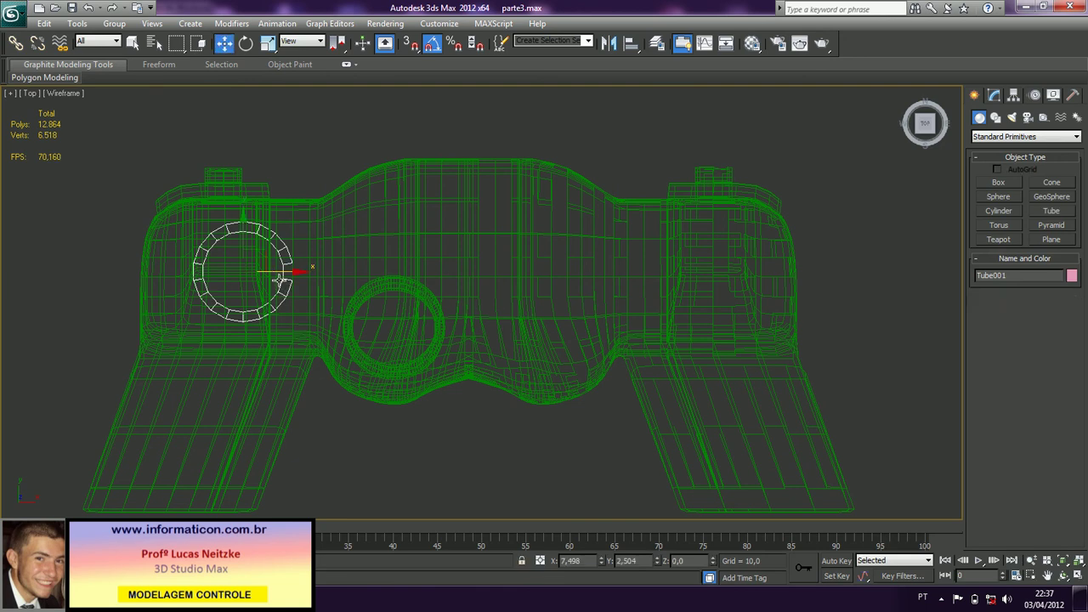
key("p")
key("z")
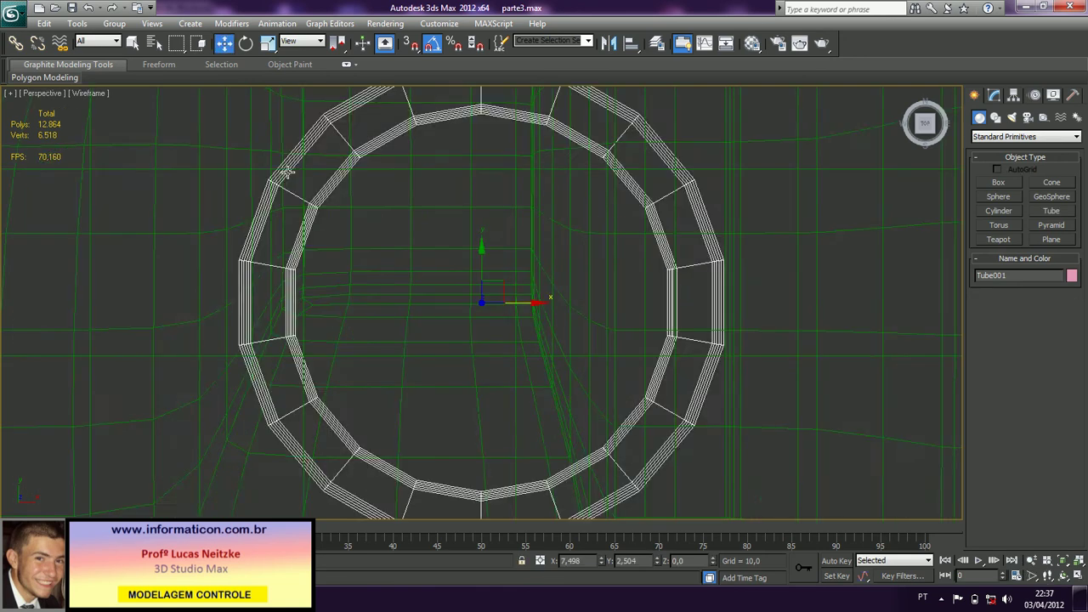
middle_click_drag(284, 170, 496, 172, "alt")
left_click_drag(482, 265, 484, 40)
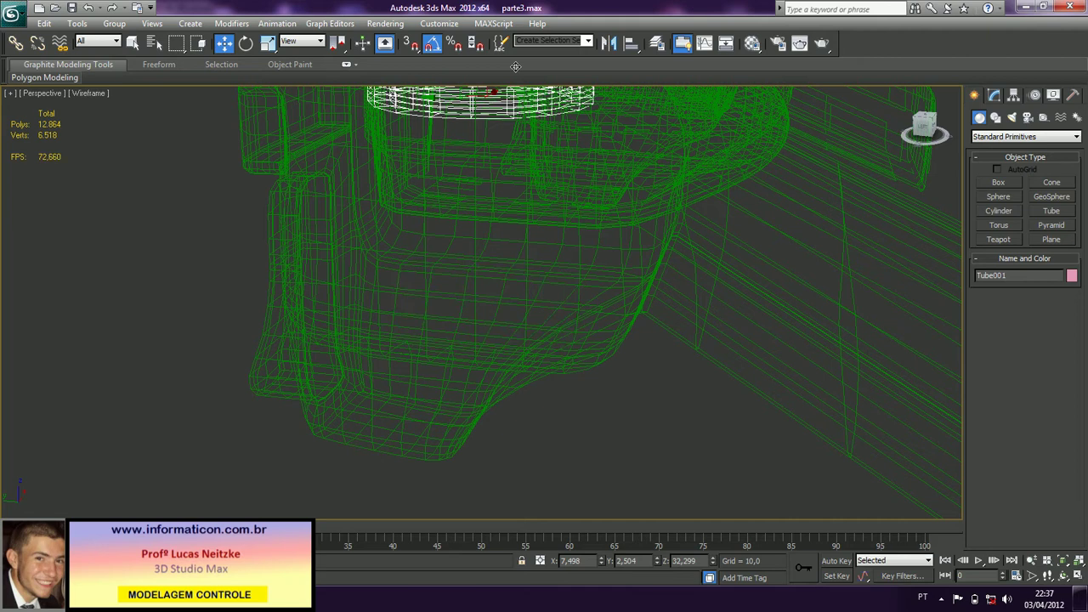
scroll(507, 238, "up", 3)
middle_click_drag(508, 238, 461, 557)
key("F3")
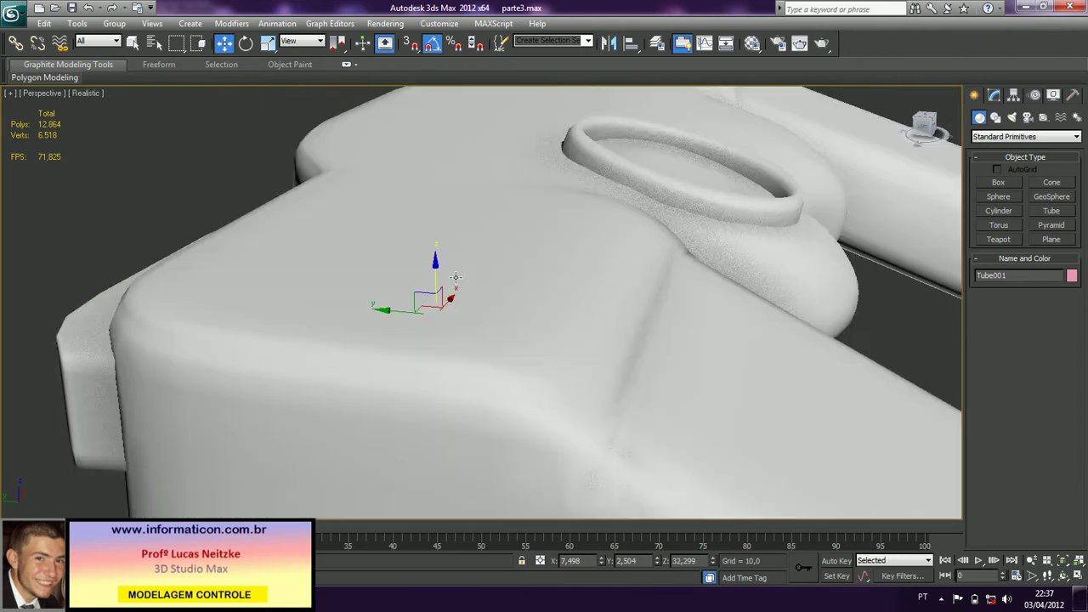
- Try raising the base object along Z to about 28.6, and undo the move
left_click(433, 235)
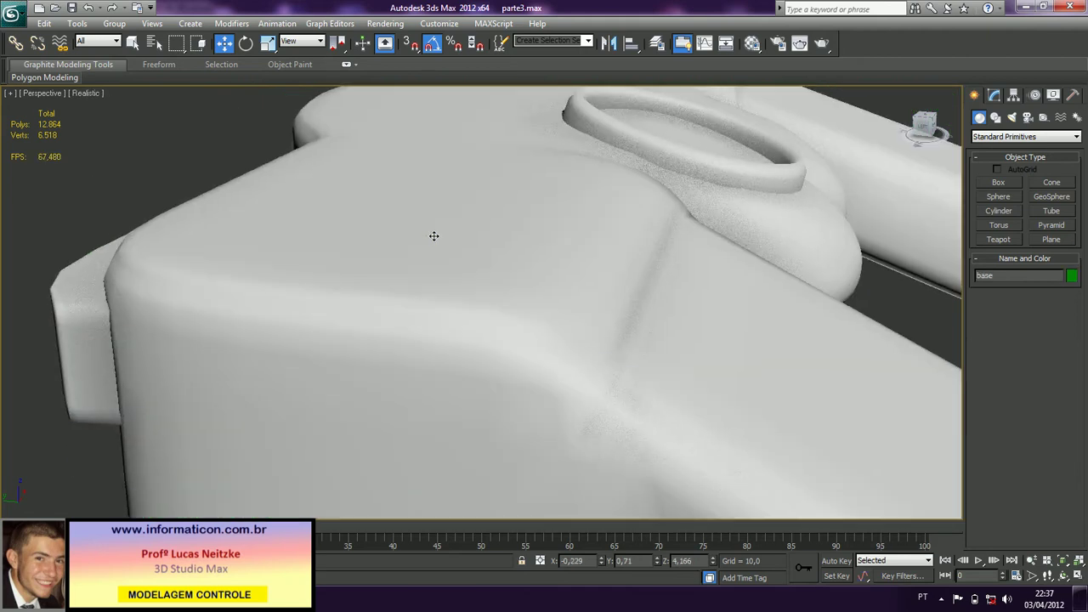
scroll(445, 299, "down", 2)
scroll(394, 341, "up", 3)
scroll(394, 340, "down", 5)
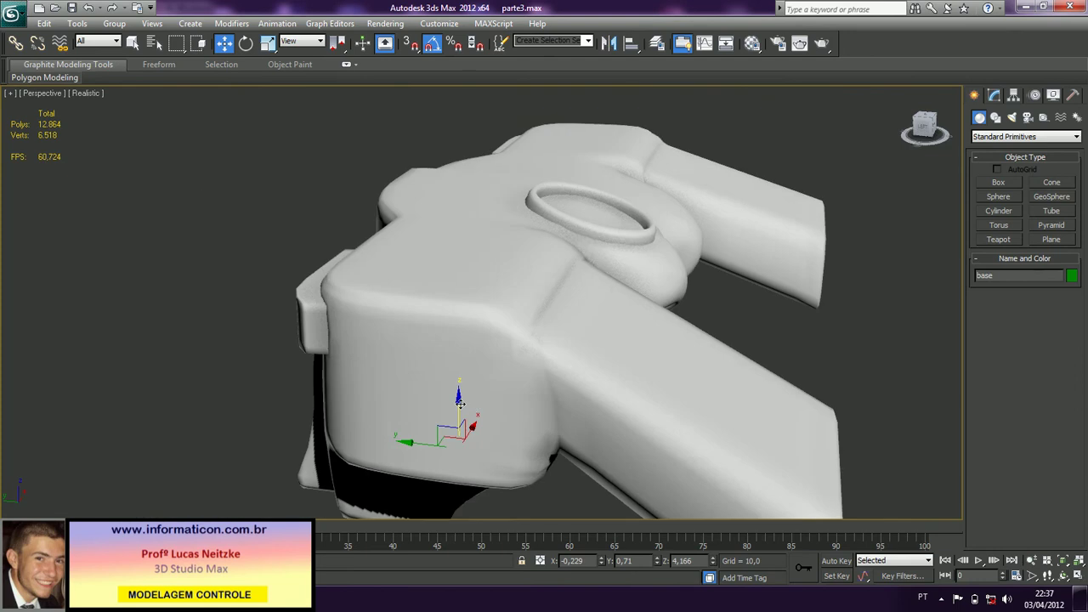
left_click_drag(460, 403, 462, 283)
scroll(460, 348, "up", 2)
scroll(459, 347, "down", 6)
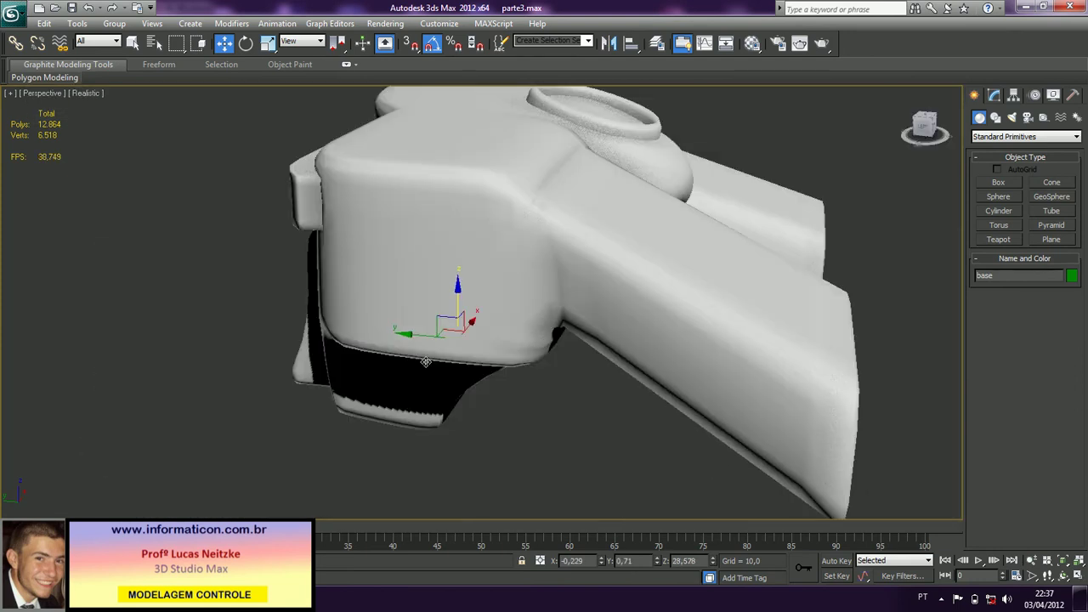
middle_click_drag(497, 344, 564, 294, "alt")
key("ctrl+z")
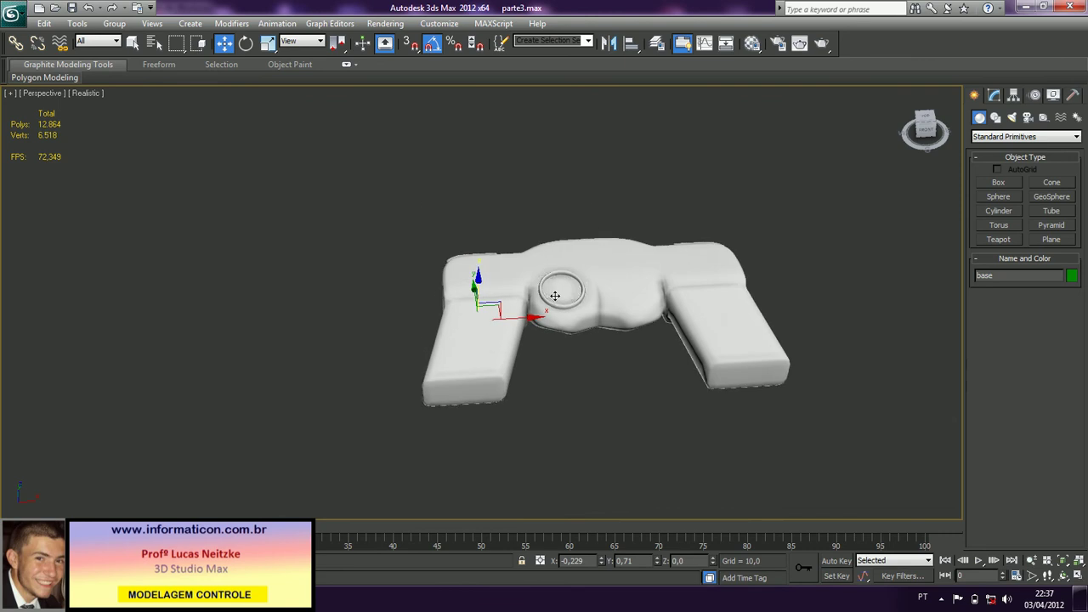
- Reselect the tube and raise it along Z to about 39.2 so it stands above the body surface
left_click(542, 302)
middle_click_drag(532, 316, 603, 287, "alt")
scroll(603, 287, "up", 5)
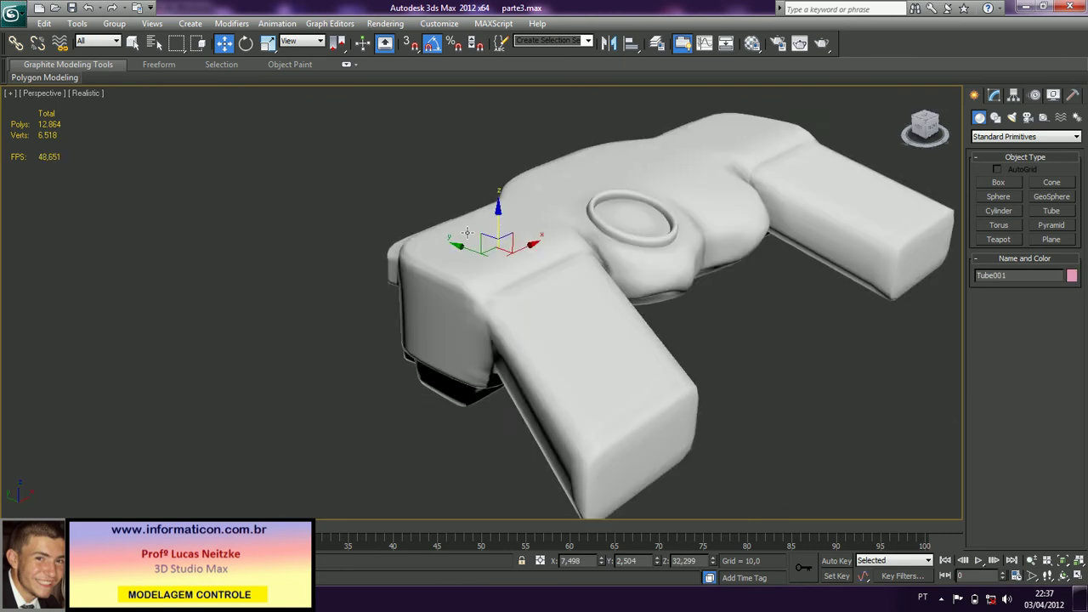
left_click_drag(495, 225, 490, 204)
key("z")
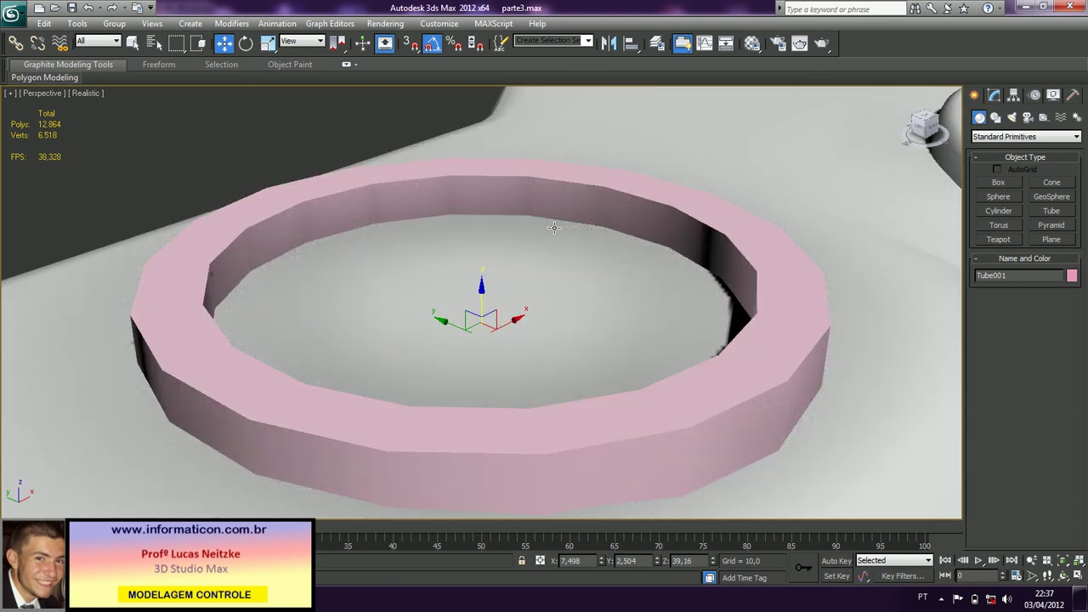
- Show edged faces and set the tube to 1 height segment and 50 sides
scroll(555, 228, "down", 4)
key("F4")
left_click(993, 100)
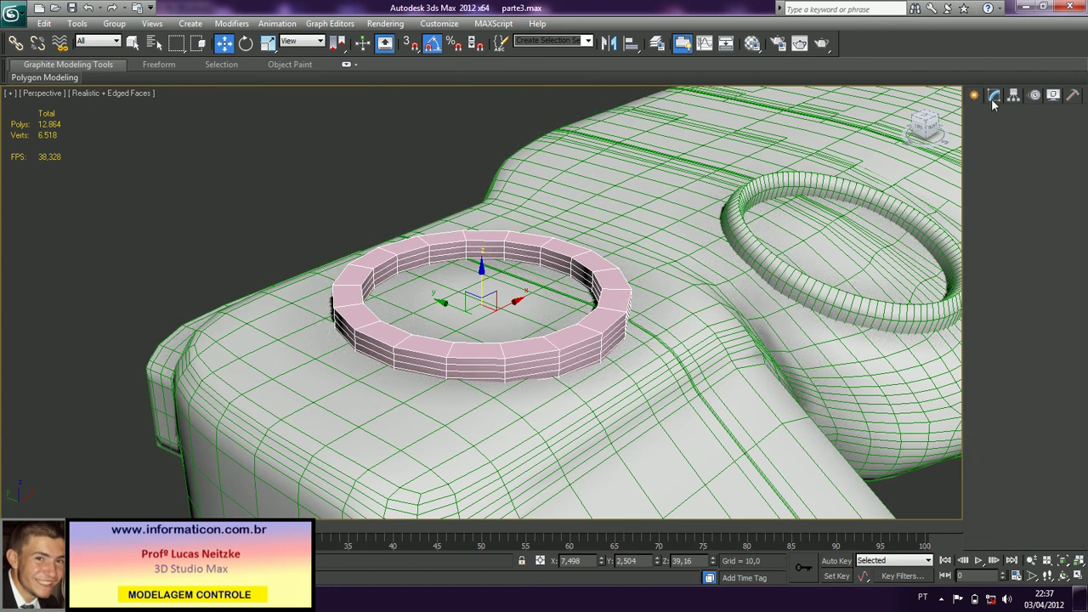
right_click(1073, 338)
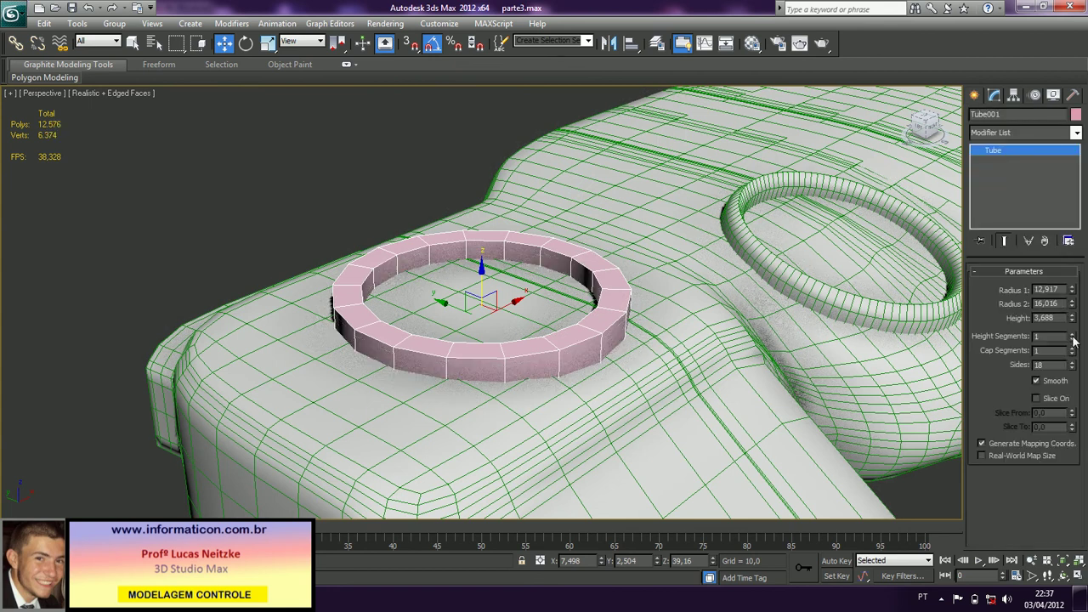
double_click(1042, 365)
type("50")
key("Return")
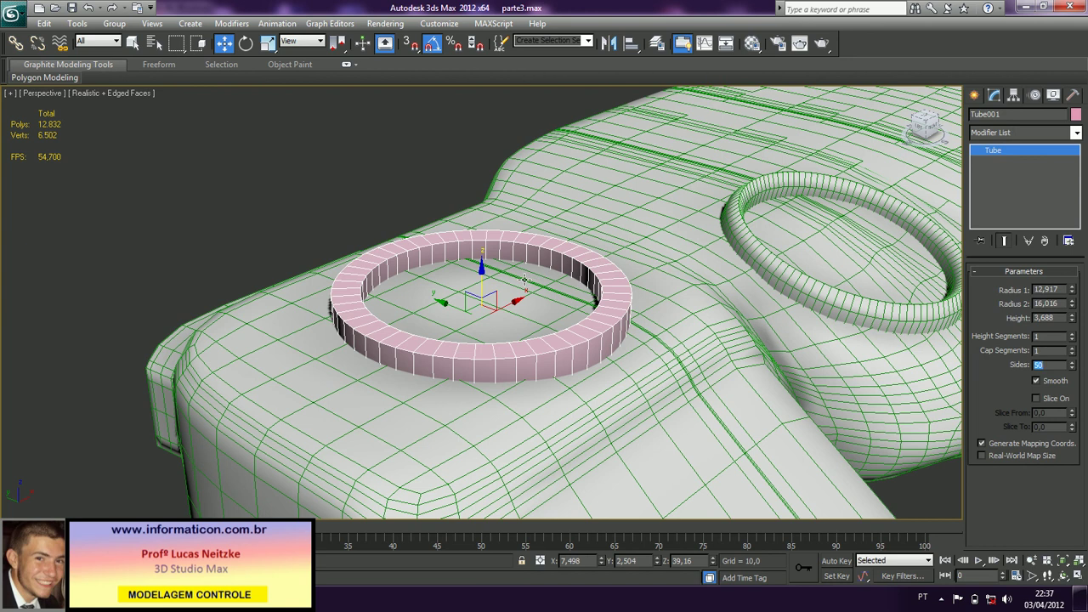
- Convert the tube to an Editable Poly
middle_click_drag(535, 320, 476, 276, "alt")
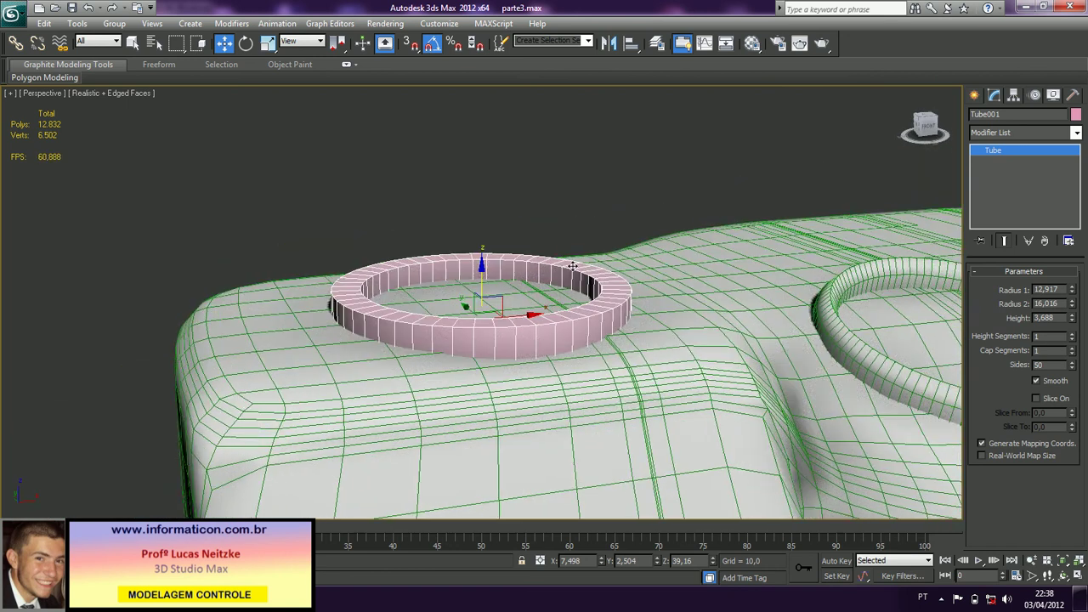
right_click(572, 266)
mouse_move(644, 389)
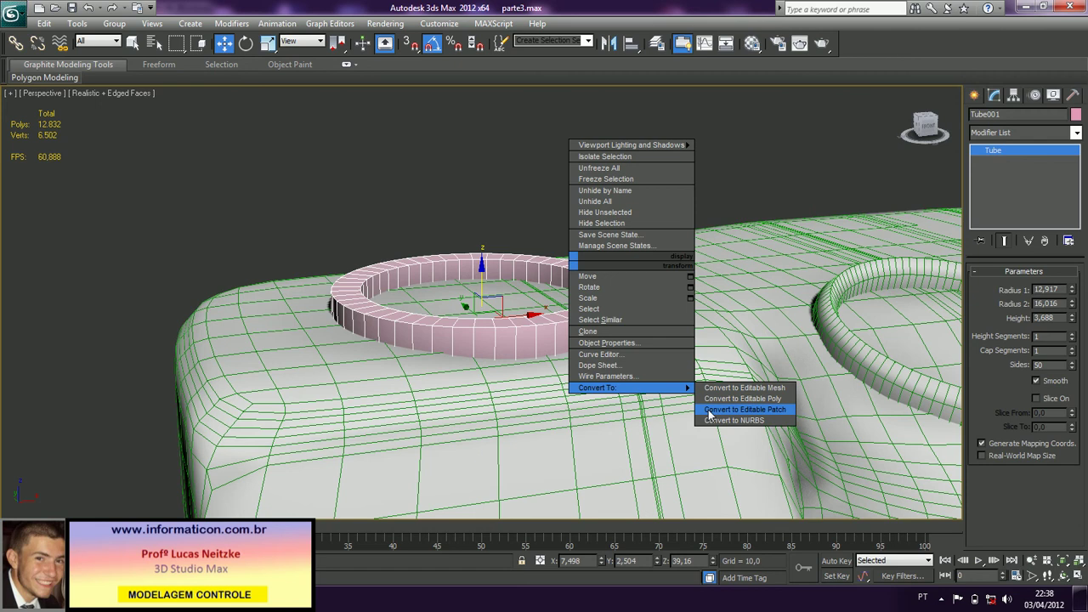
left_click(739, 399)
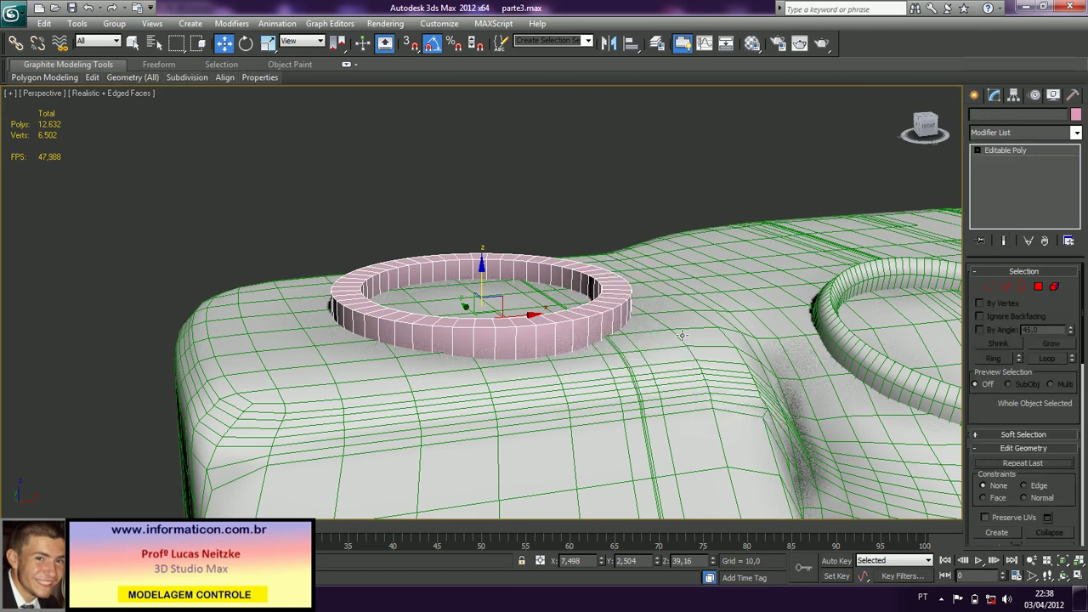
middle_click_drag(580, 348, 626, 373, "alt")
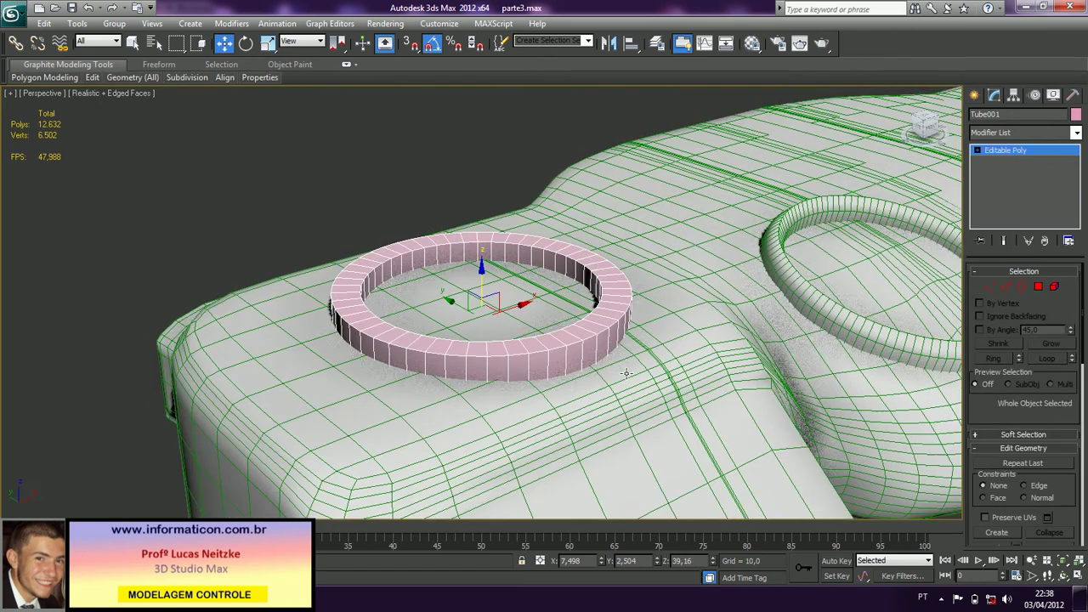
- Select the ring of polygons on the tube's upper face and scale them uniformly to 87% to taper the rim inward
left_click(1005, 288)
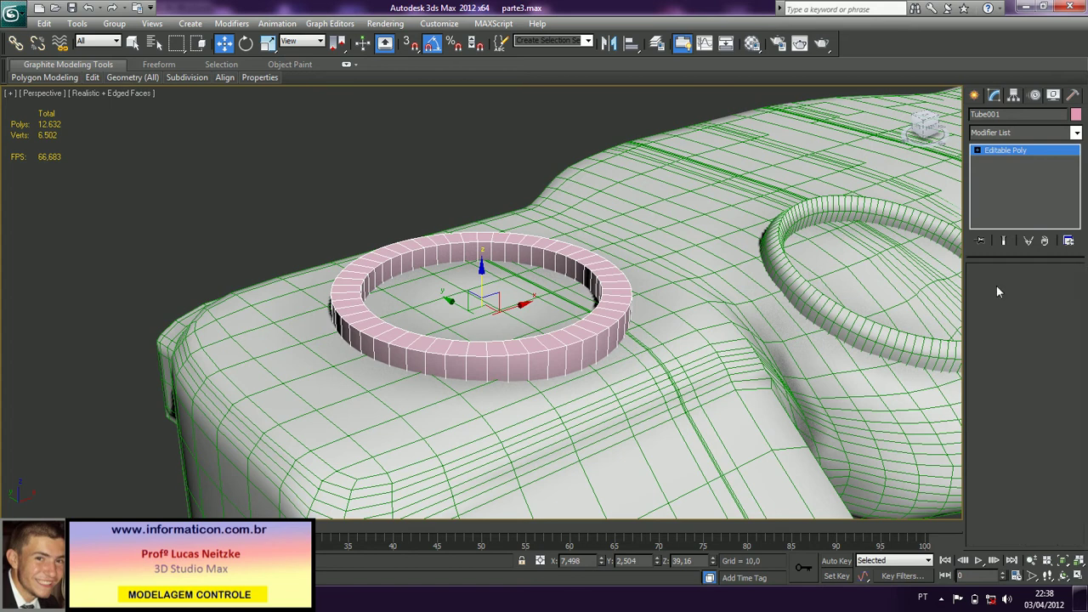
key("2")
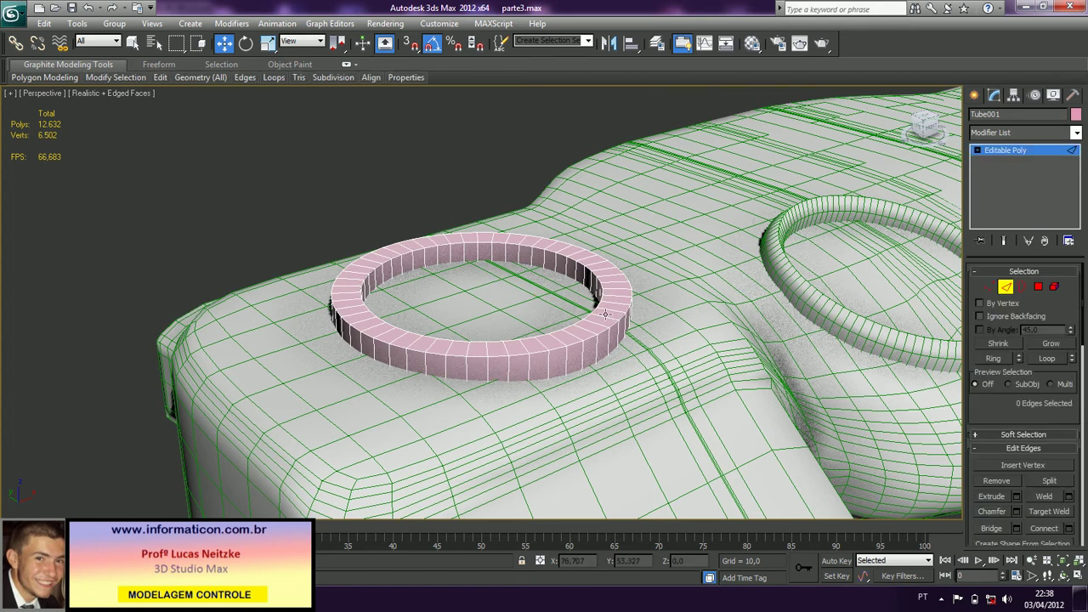
left_click(609, 314)
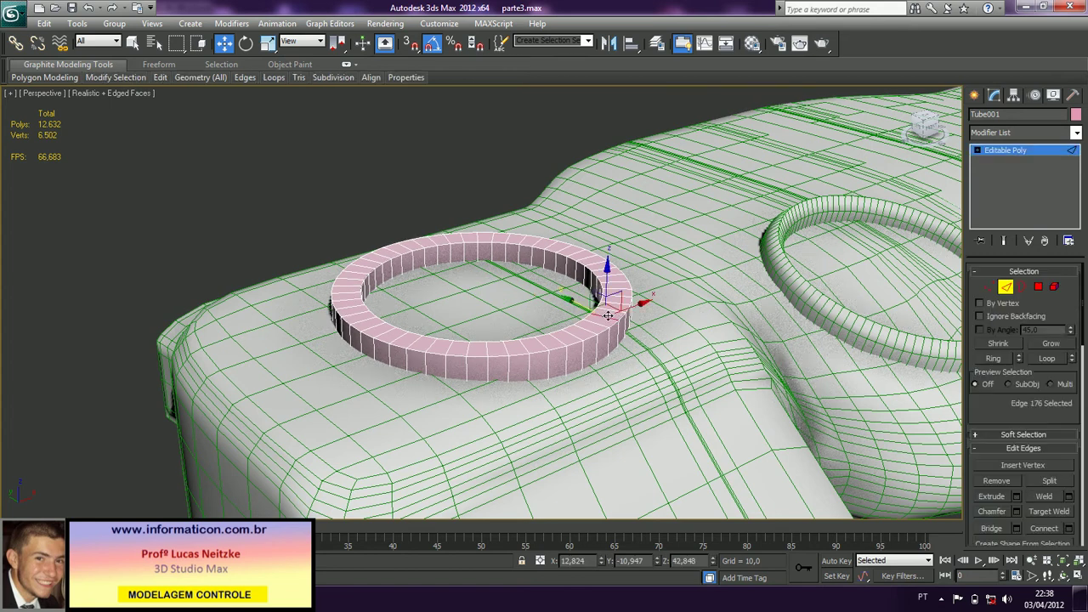
left_click(993, 358)
left_click(1038, 286, "ctrl")
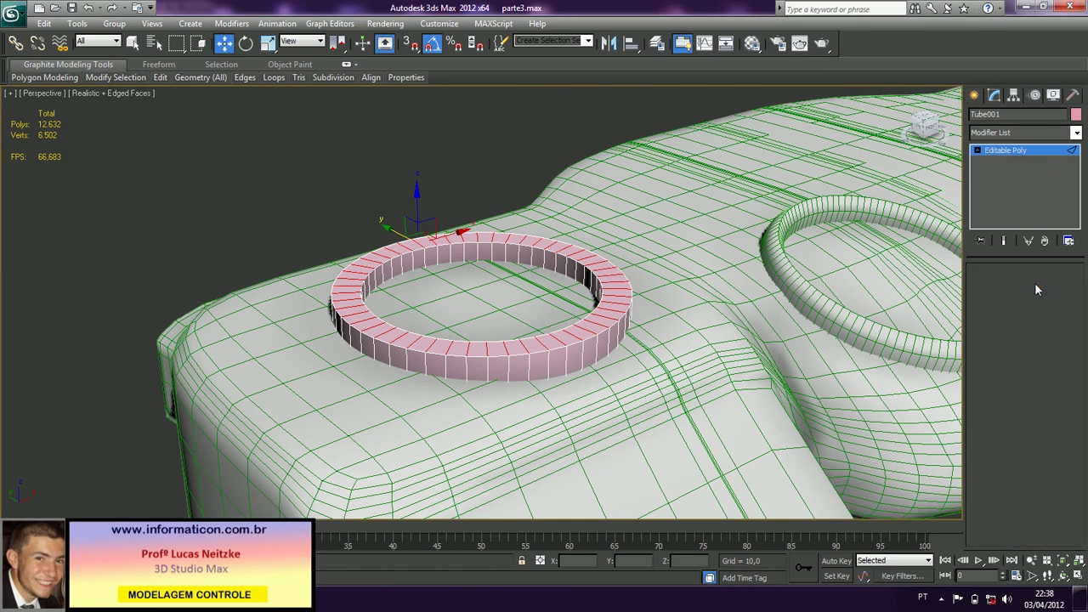
key("r")
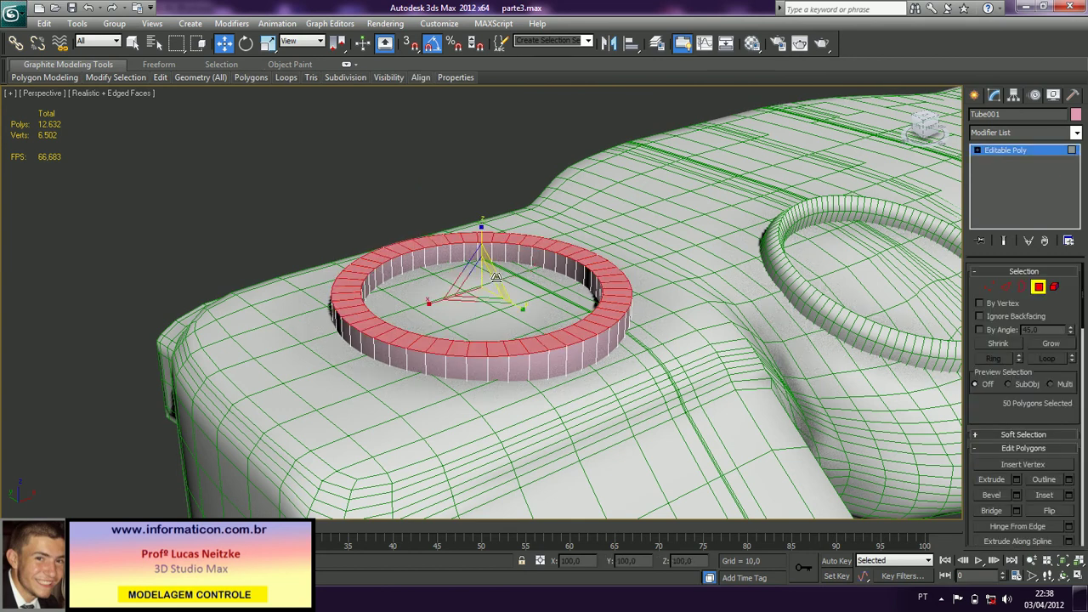
mouse_move(496, 279)
left_mouse_down()
mouse_move(484, 306)
mouse_move(490, 295)
left_mouse_up()
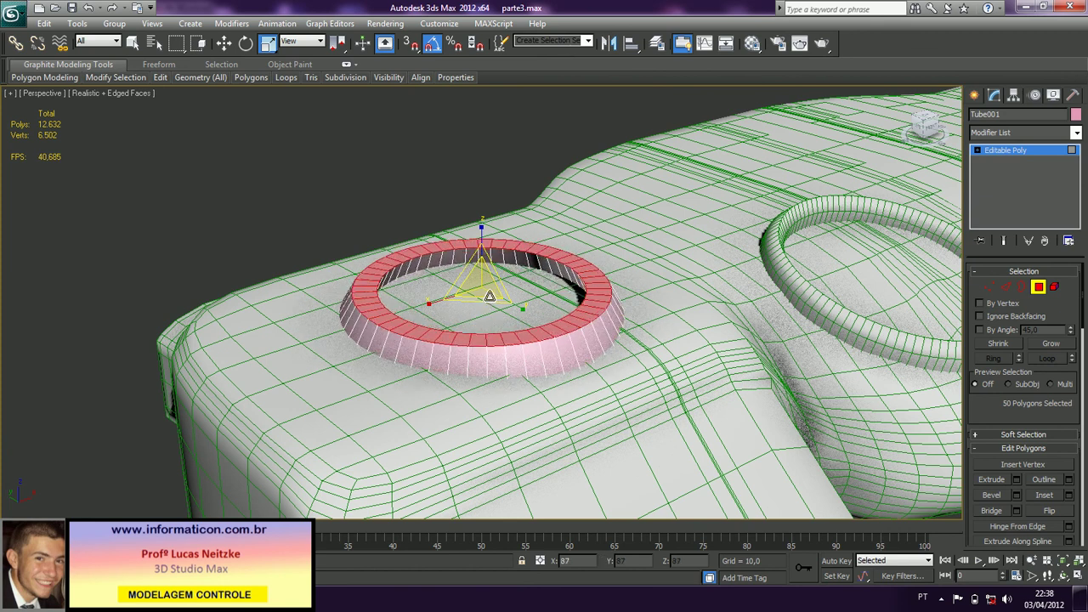
- Compare the ring with the controller reference photo, and scale its inner upper edge loop uniformly to 120% to thin the rim
middle_click_drag(490, 296, 416, 322, "alt")
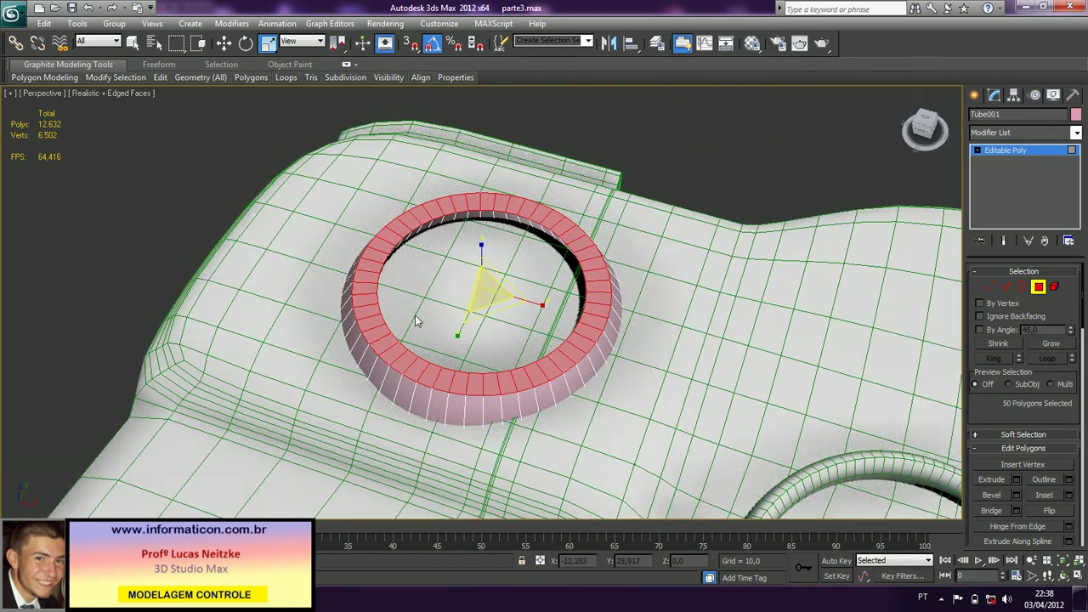
key("t")
scroll(446, 312, "down", 3)
key("alt+Tab")
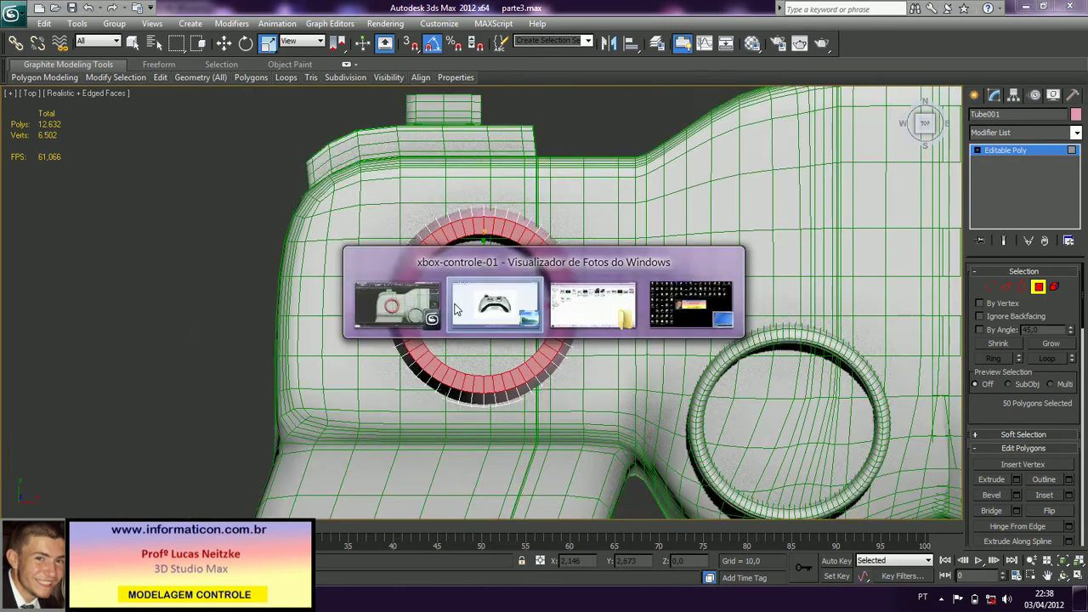
key("alt+Tab")
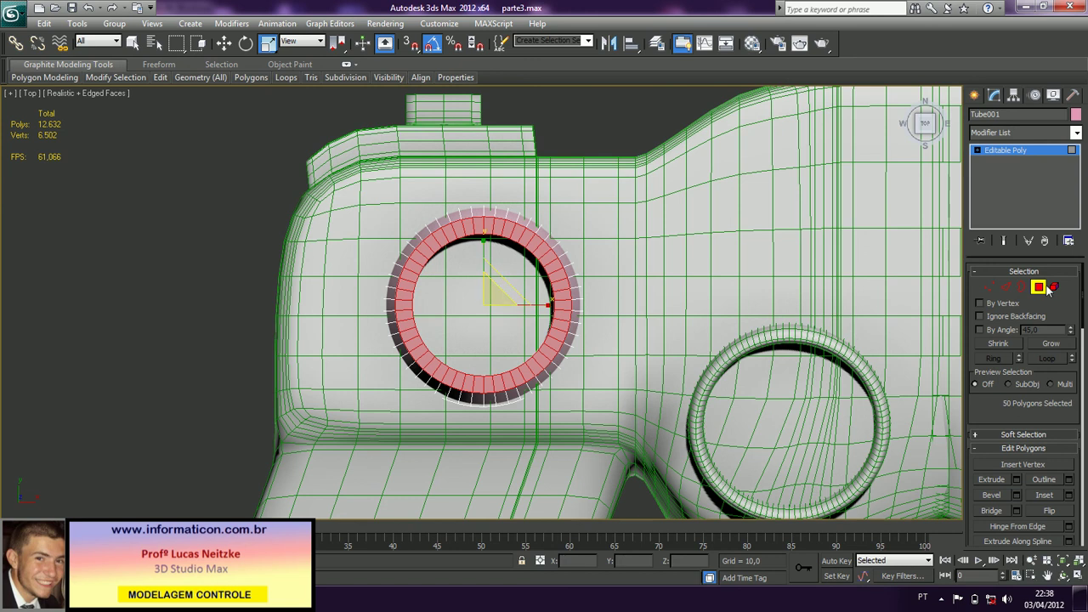
left_click(1003, 291)
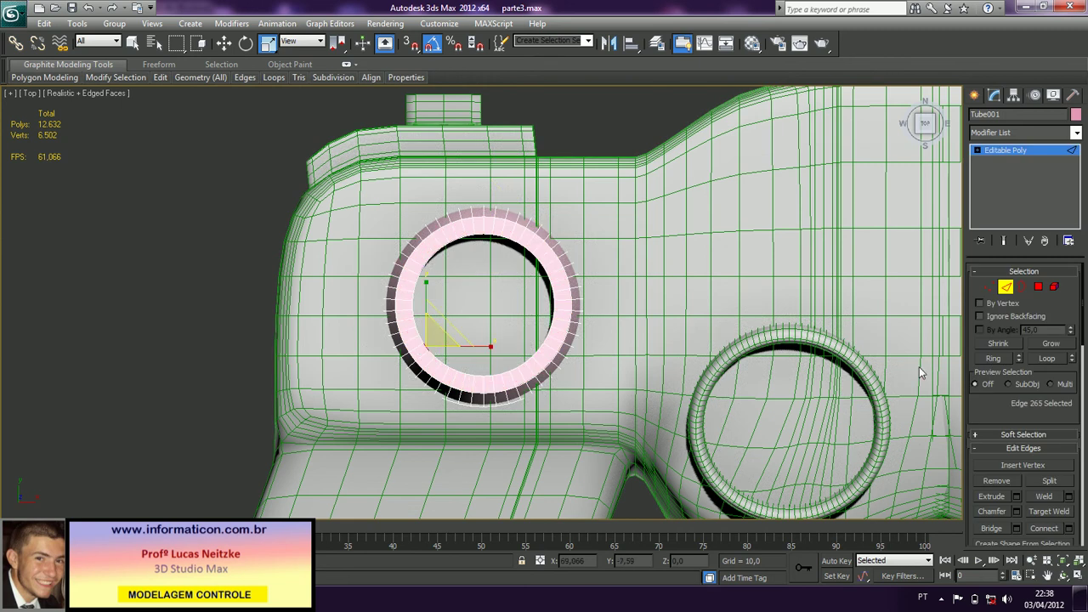
left_click(1042, 359)
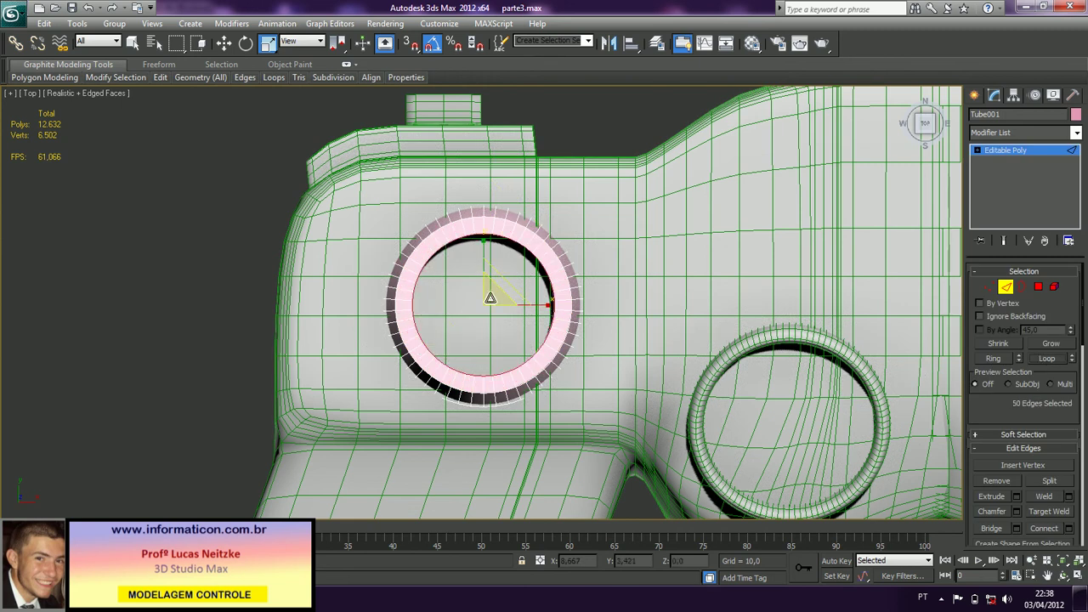
left_click_drag(488, 292, 494, 284)
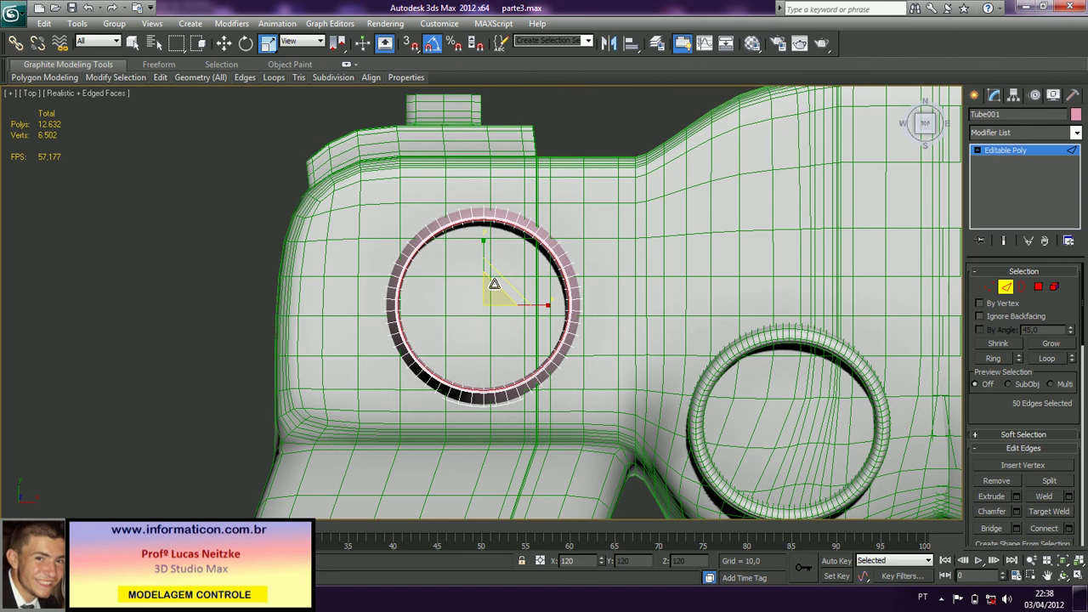
- Lower the inner upper edge loop by about 0.42 along Z, and compare the rim with the reference photo
key("p")
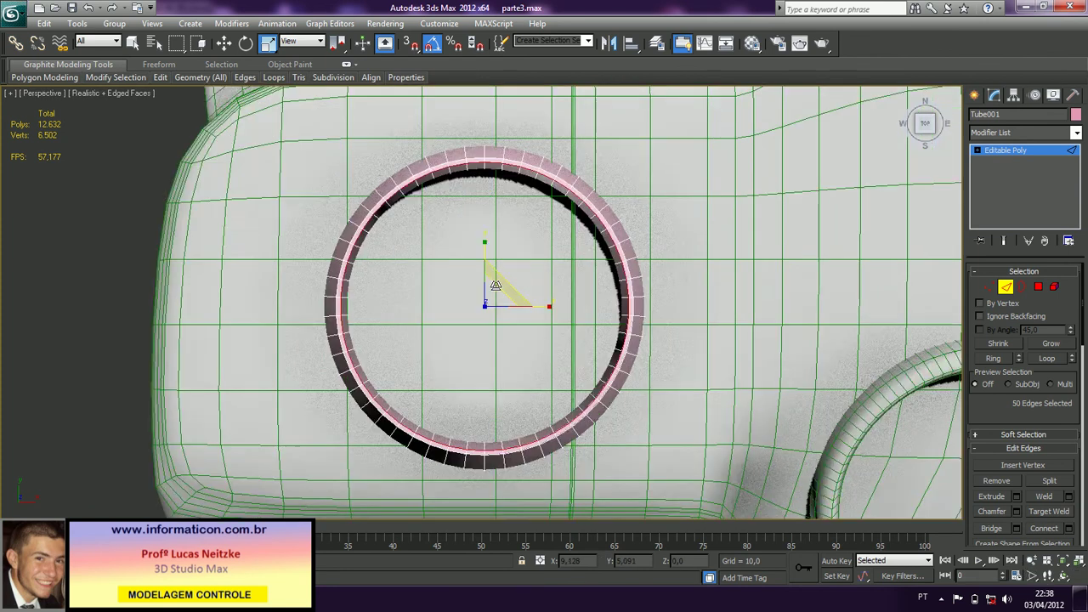
scroll(502, 345, "up", 3)
scroll(501, 345, "down", 4)
middle_click_drag(471, 356, 487, 259, "alt")
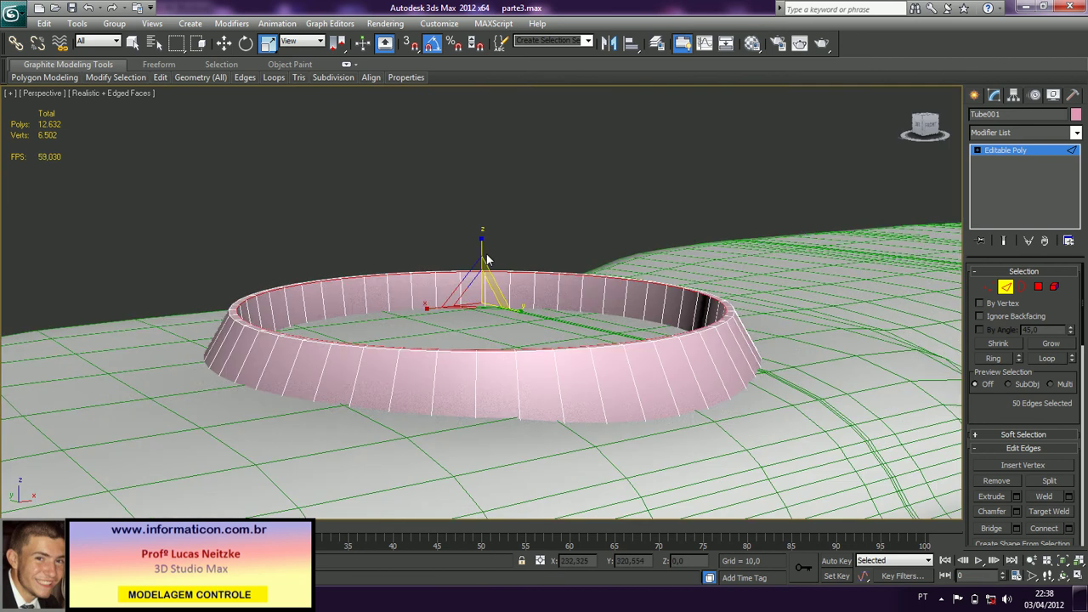
left_click_drag(487, 259, 489, 279)
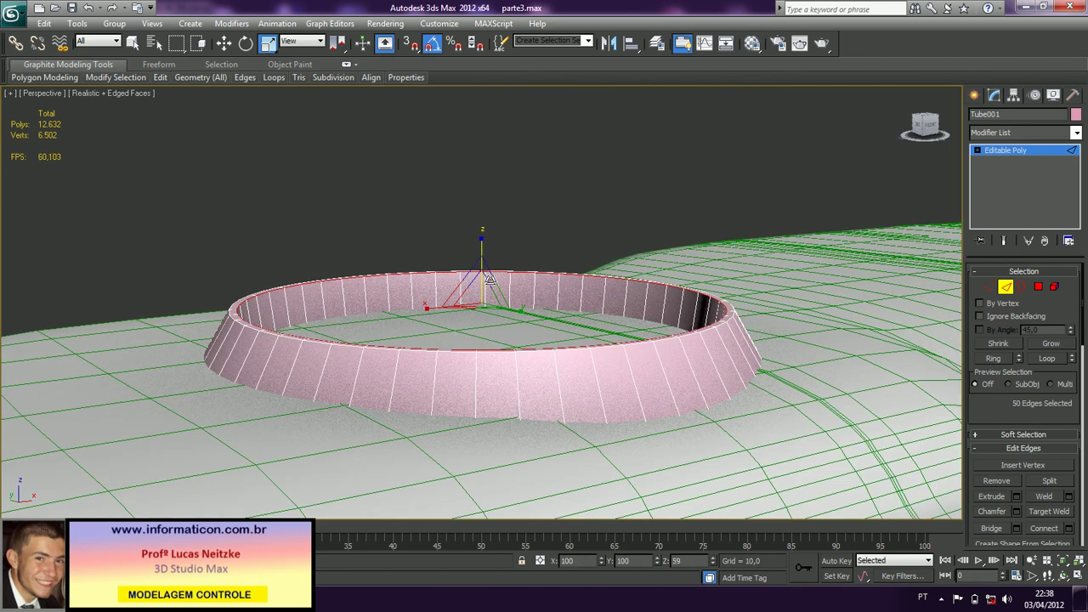
key("w")
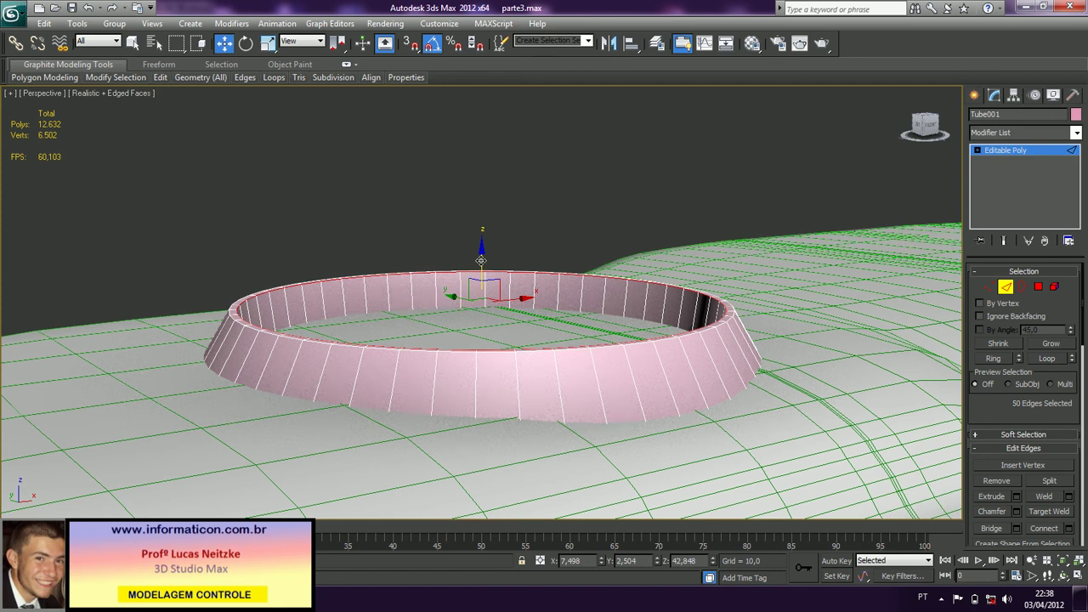
left_click_drag(481, 259, 484, 267)
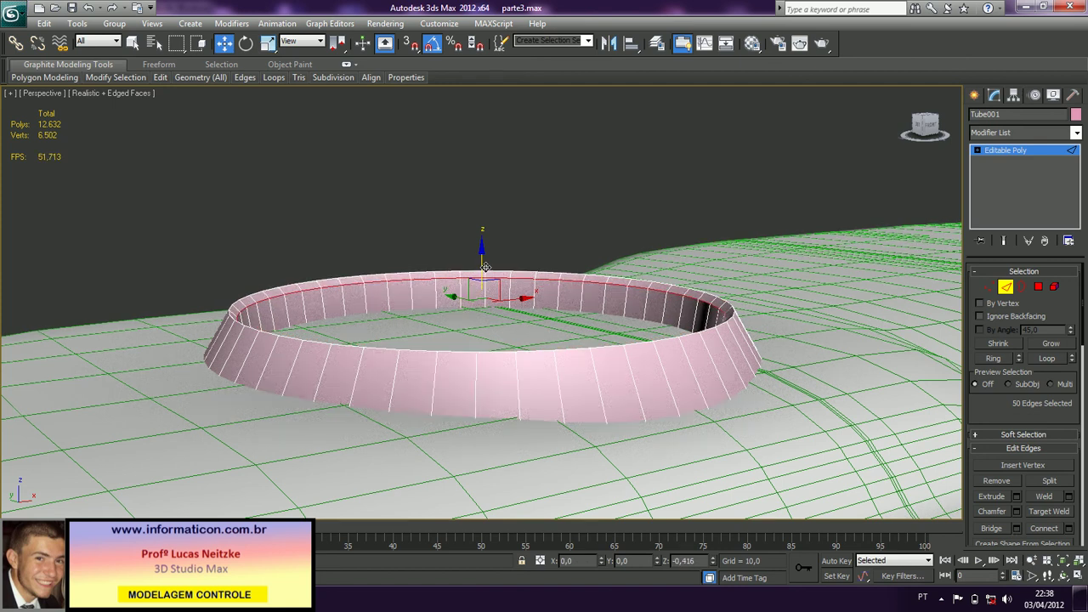
key("alt+Tab")
key("alt+Tab")
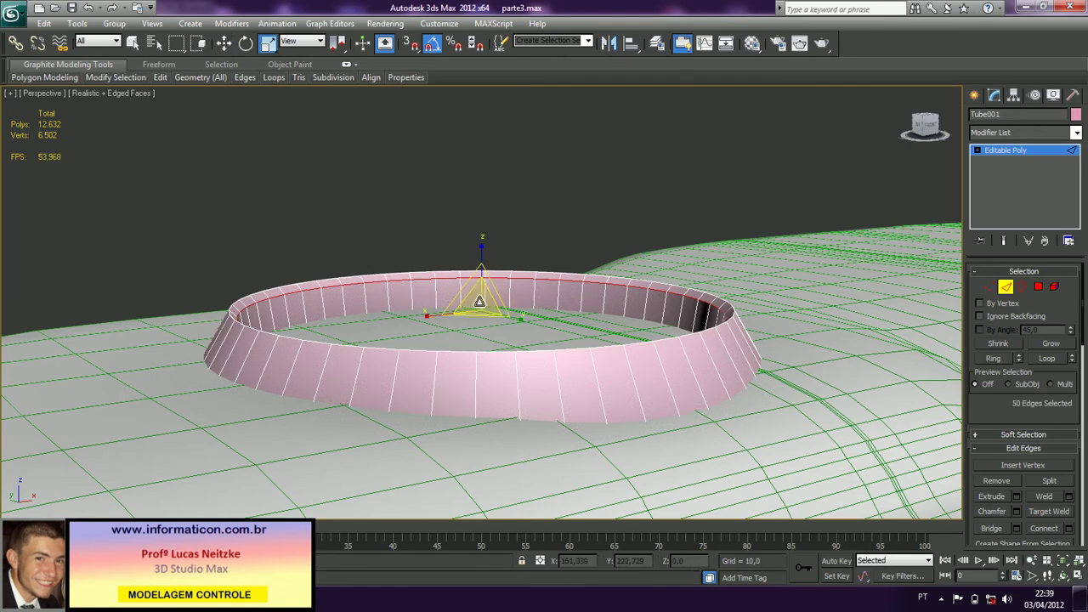
- Enlarge the inner edge loop slightly and lower it to about Z 40.9, checking the rim against the reference photo
left_click_drag(484, 304, 484, 301)
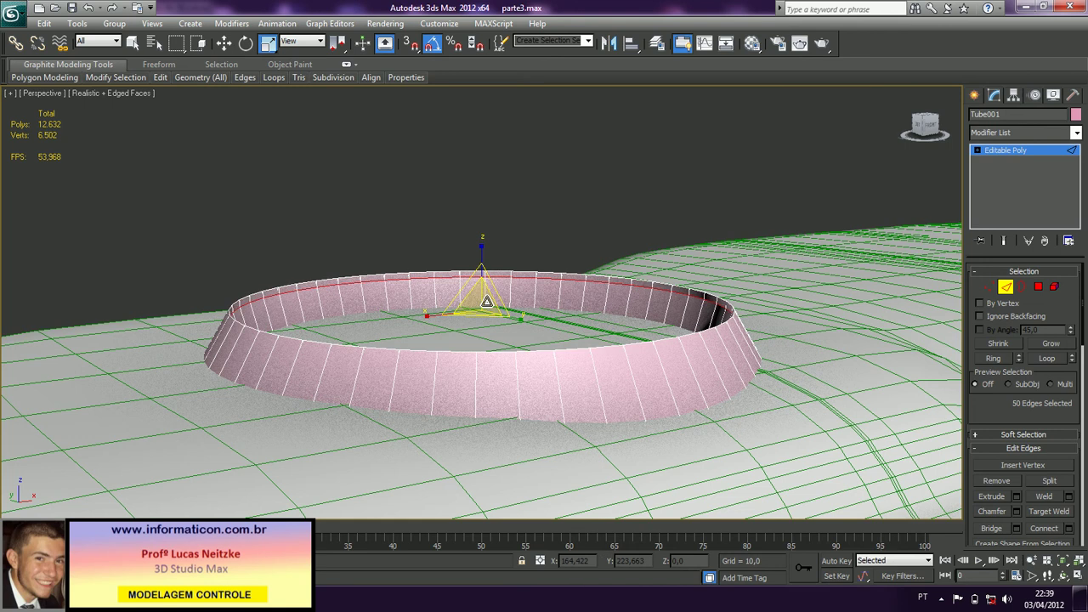
key("alt+Tab")
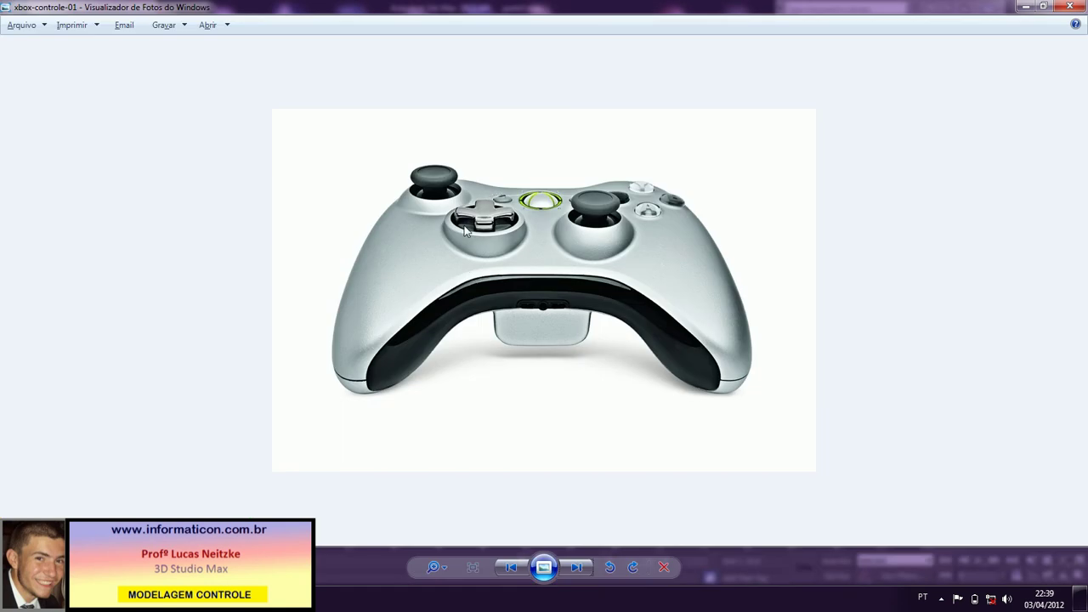
key("alt+Tab")
key("w")
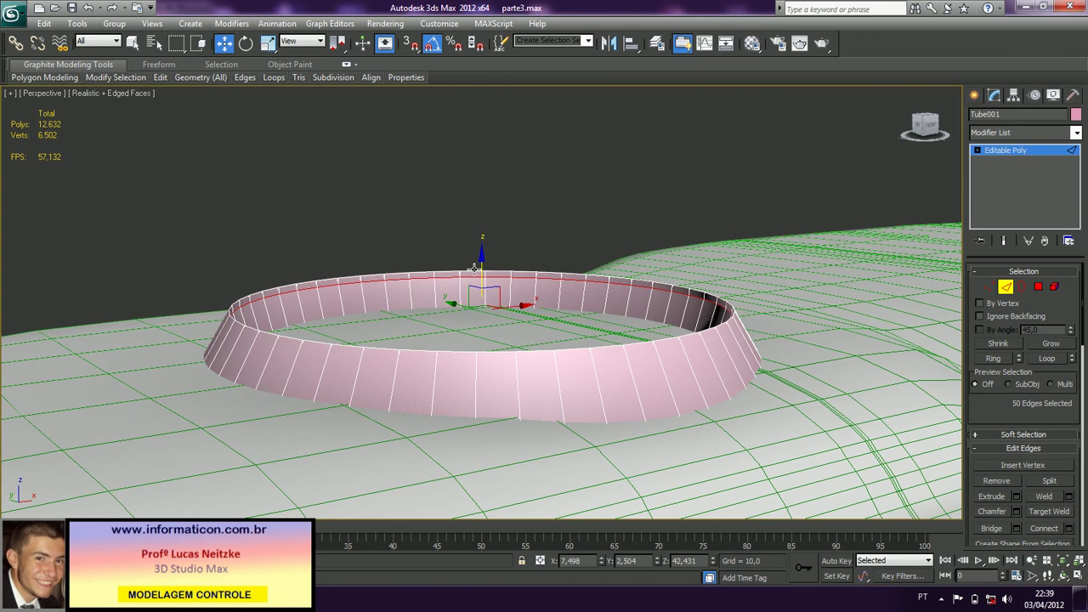
left_click_drag(483, 271, 493, 294)
key("alt+Tab")
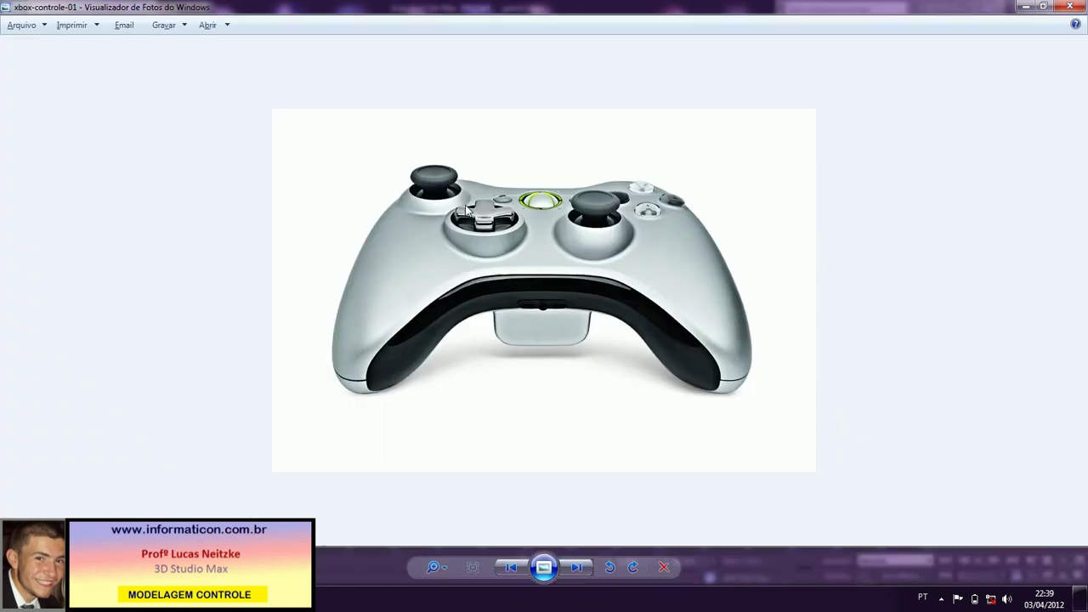
key("alt+Tab")
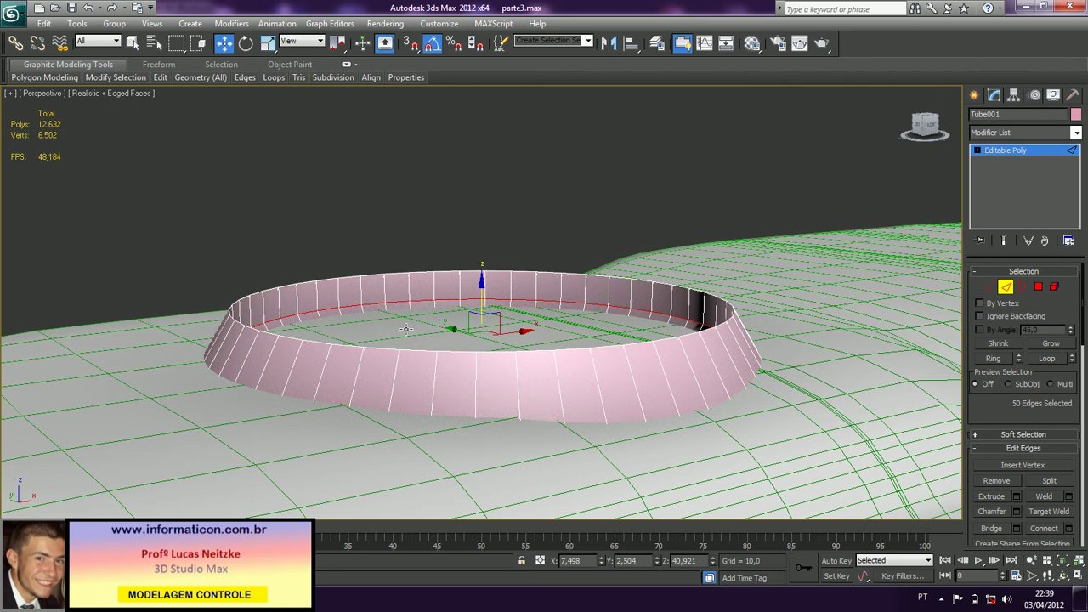
- Scale the lowered inner edge loop uniformly to 93%, compare it with the reference photo, and leave edge editing
key("r")
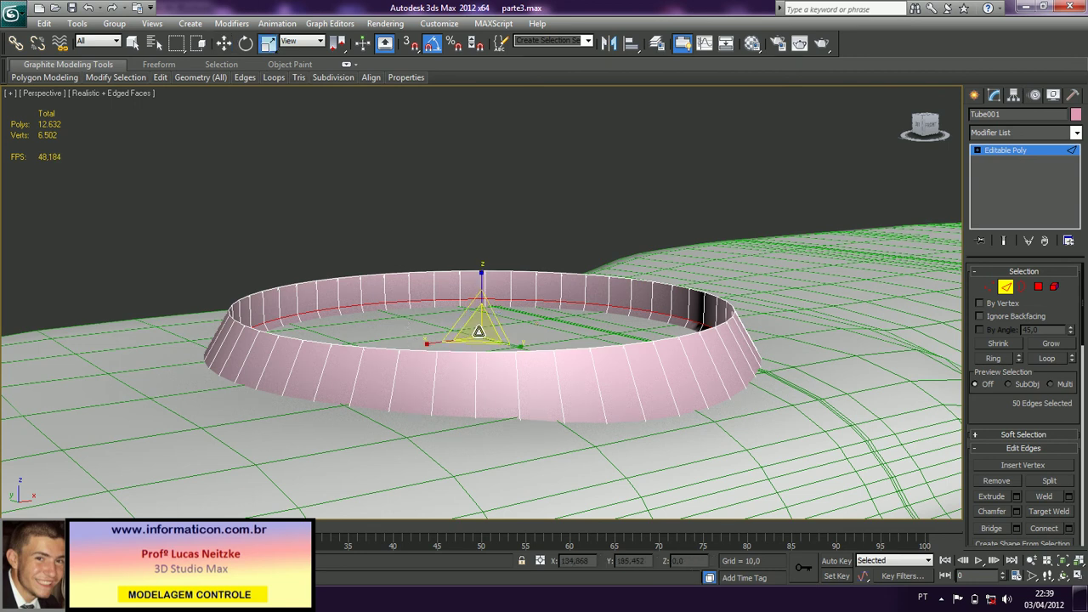
left_click_drag(479, 332, 483, 337)
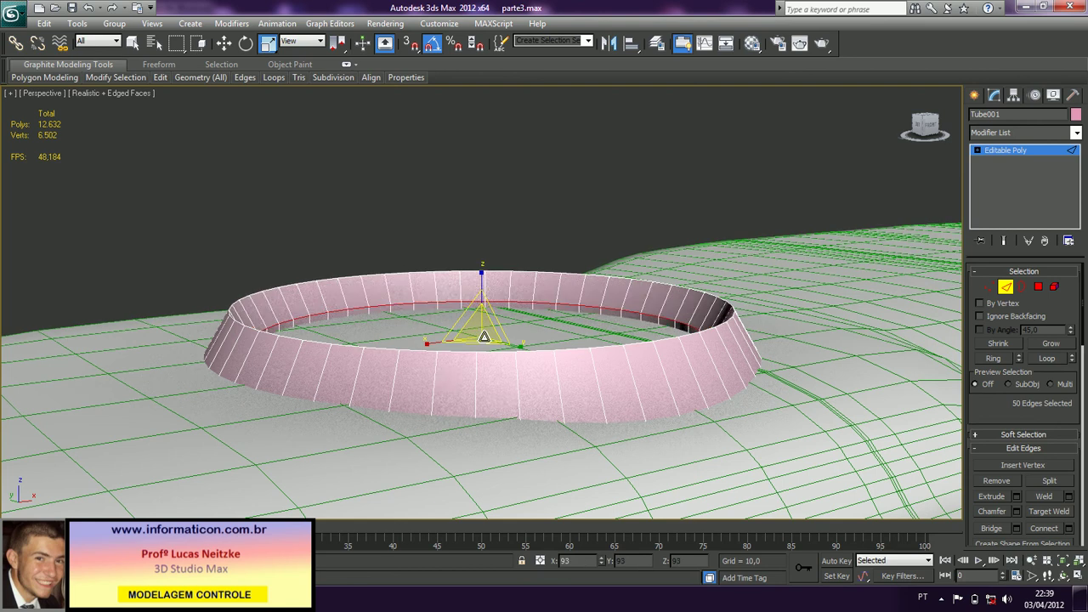
key("alt+Tab")
key("alt+Tab")
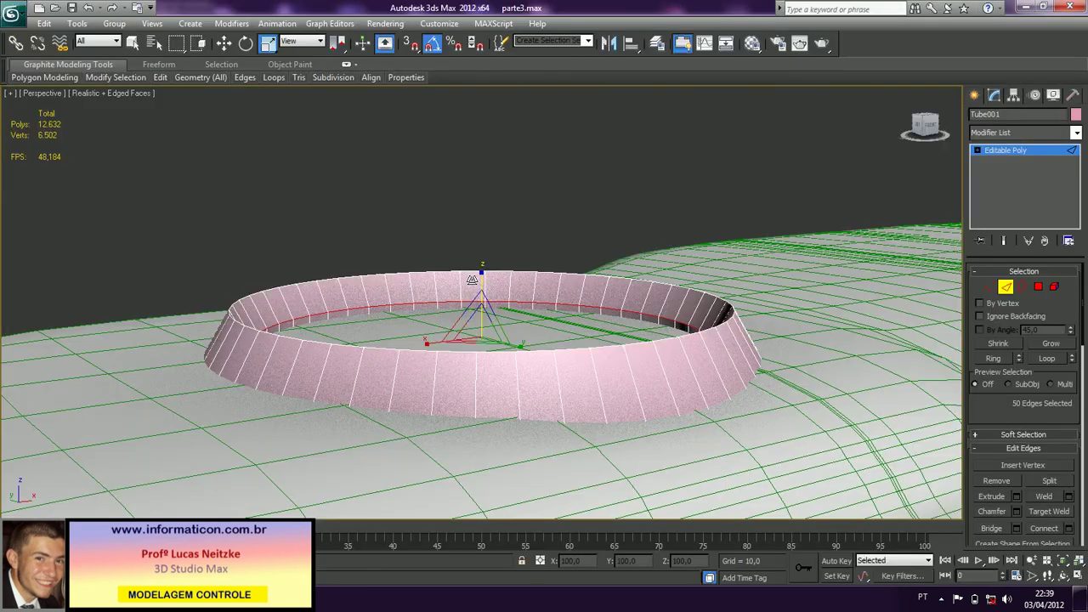
middle_click_drag(471, 279, 413, 305, "alt")
scroll(413, 306, "up", 1)
left_click(1006, 287)
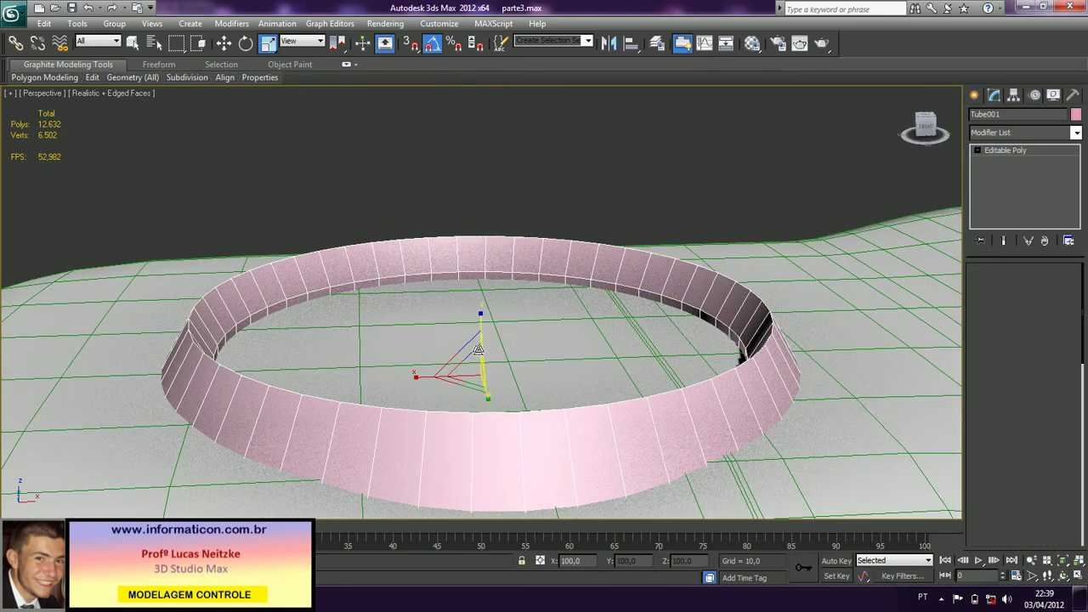
- In the top view, reposition the left stick ring to about X 10.2, Y 4.4 and scale it uniformly to about 85%
scroll(478, 350, "down", 5)
key("t")
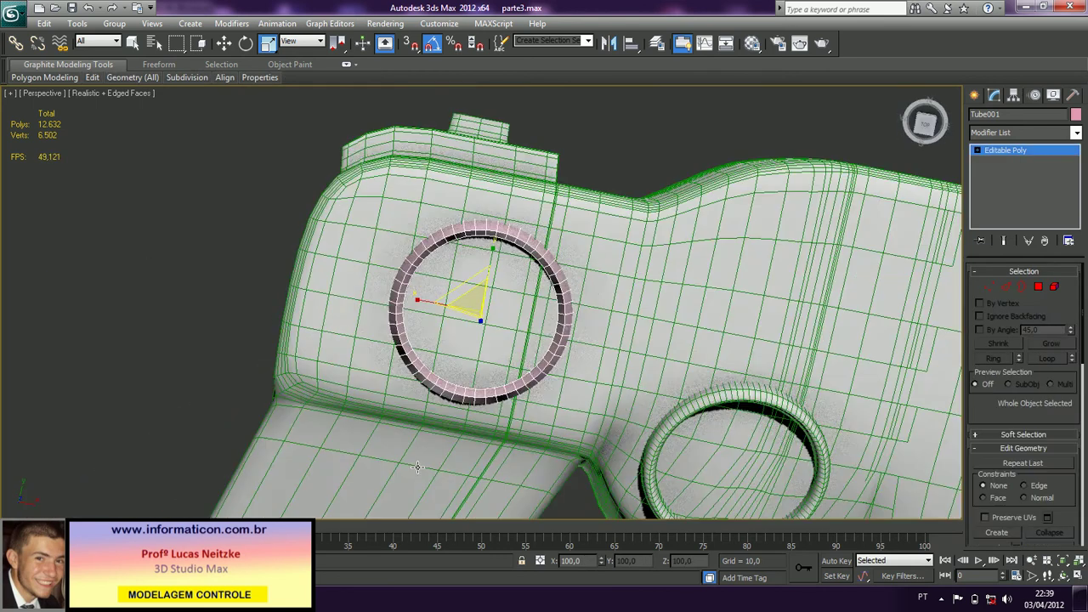
key("z")
scroll(493, 306, "down", 3)
key("w")
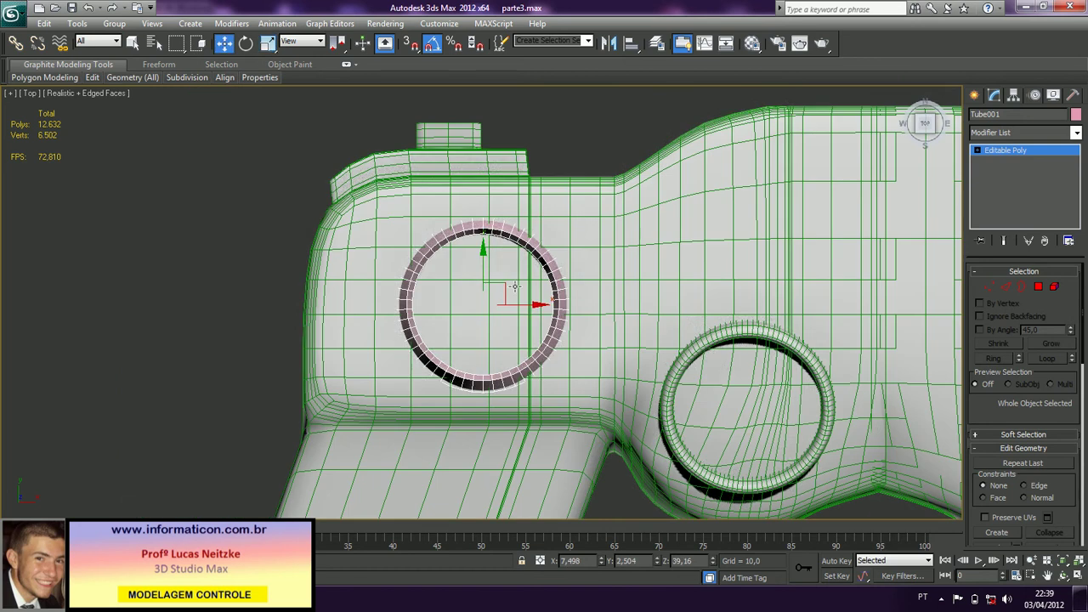
left_click_drag(505, 284, 516, 266)
scroll(510, 272, "down", 6)
scroll(438, 301, "up", 5)
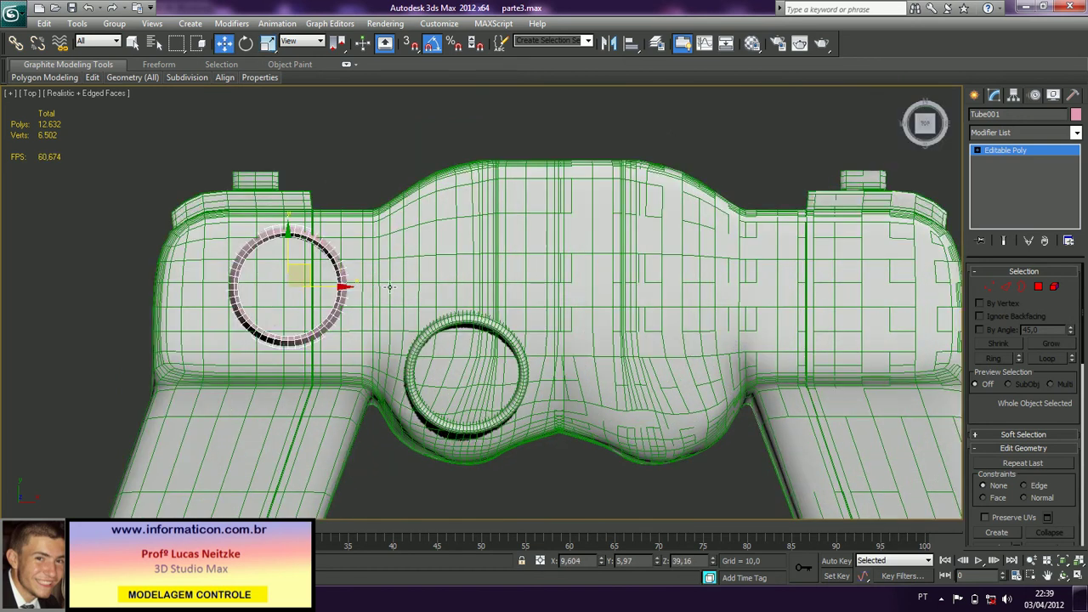
mouse_move(306, 269)
left_mouse_down()
mouse_move(268, 261)
mouse_move(315, 277)
left_mouse_up()
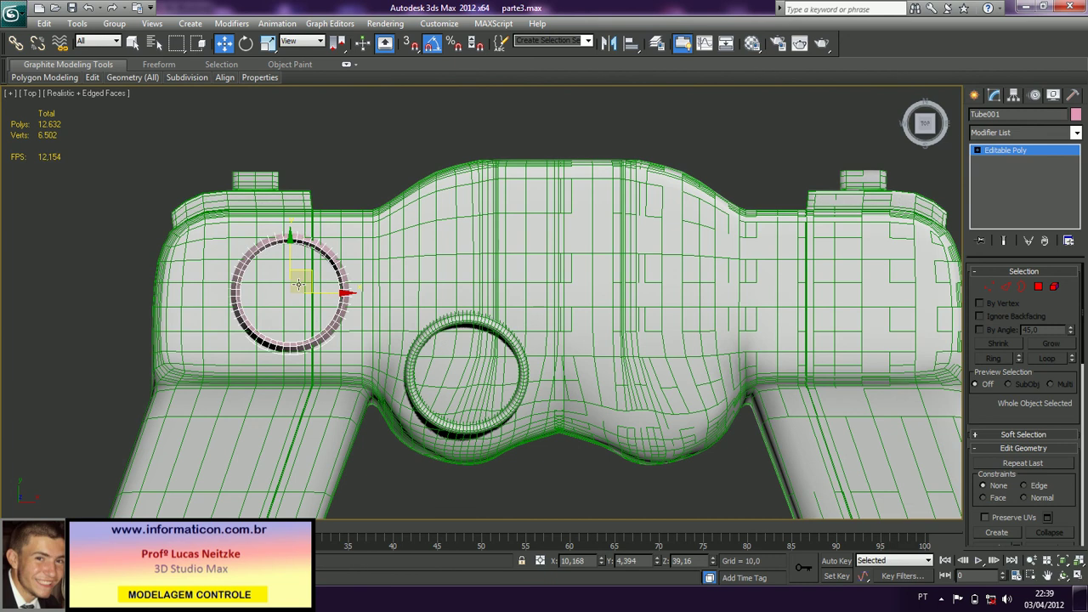
key("r")
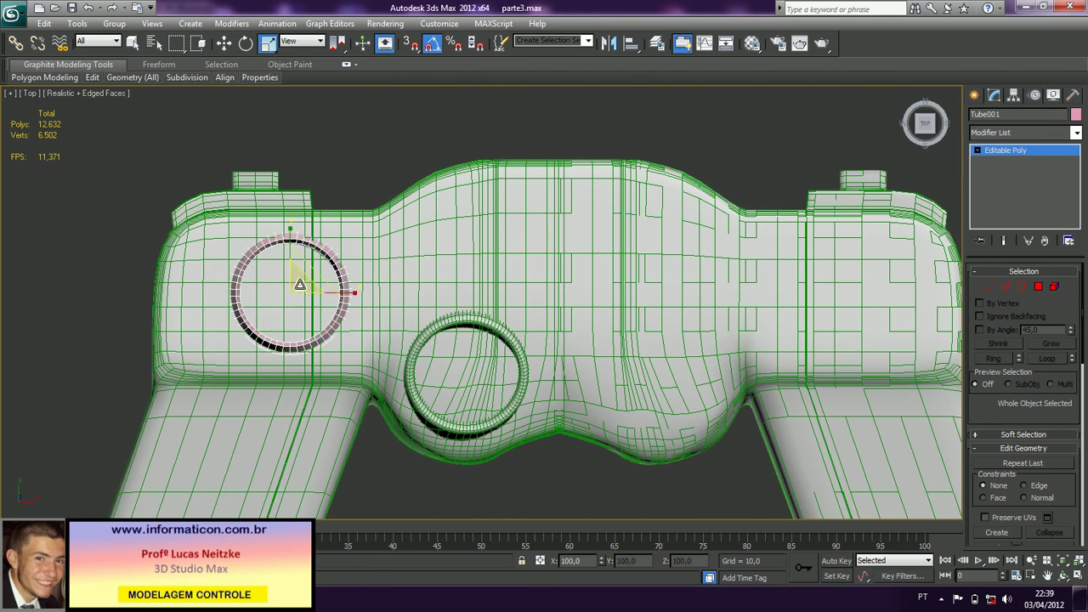
left_click_drag(303, 282, 308, 295)
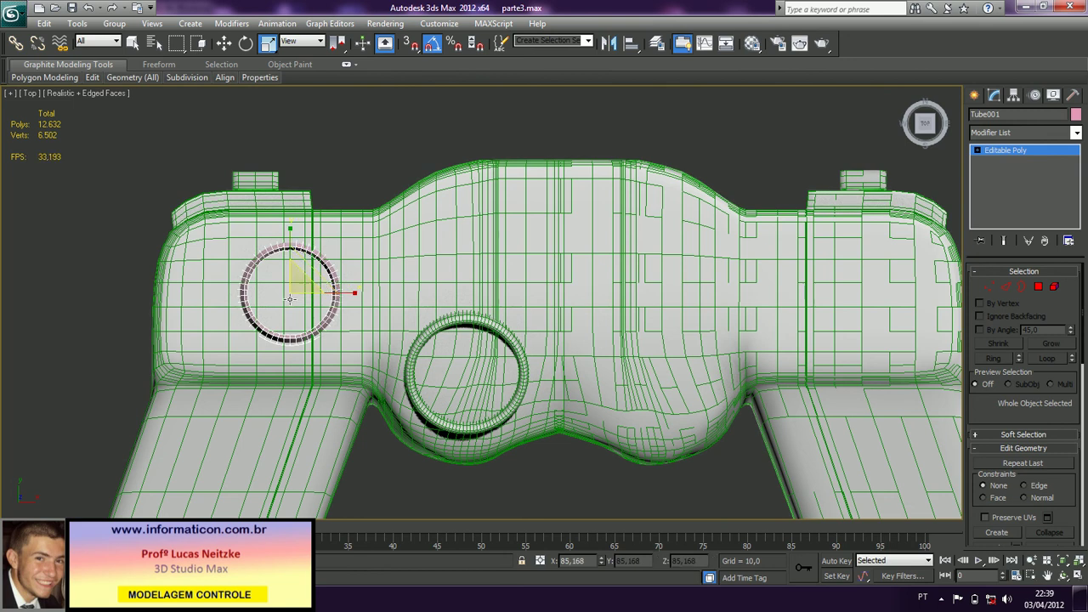
key("w")
mouse_move(314, 274)
left_mouse_down("shift")
mouse_move(496, 367)
mouse_move(695, 390)
mouse_move(683, 351)
mouse_move(678, 363)
left_mouse_up("shift")
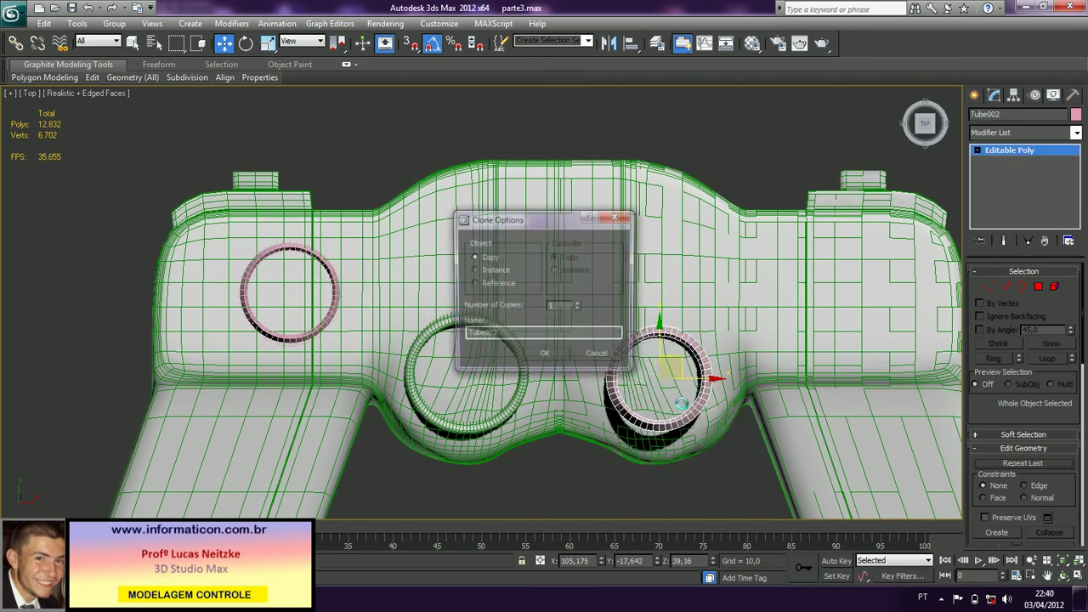
left_click(607, 362)
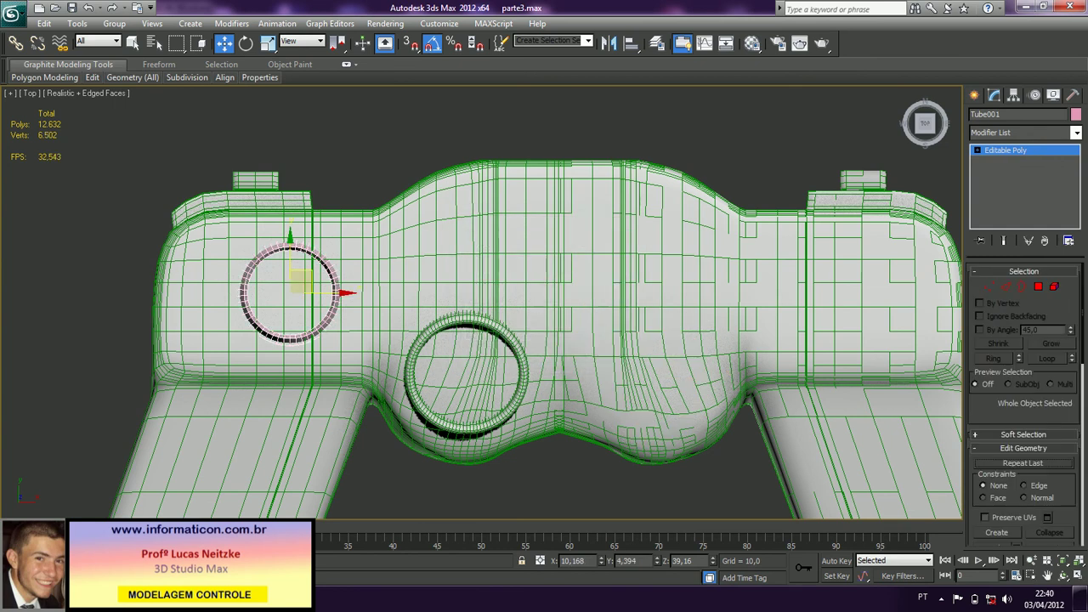
- Compare the left stick ring with the reference photo and scale it uniformly to 90% of its size
key("alt+Tab")
left_click(576, 567)
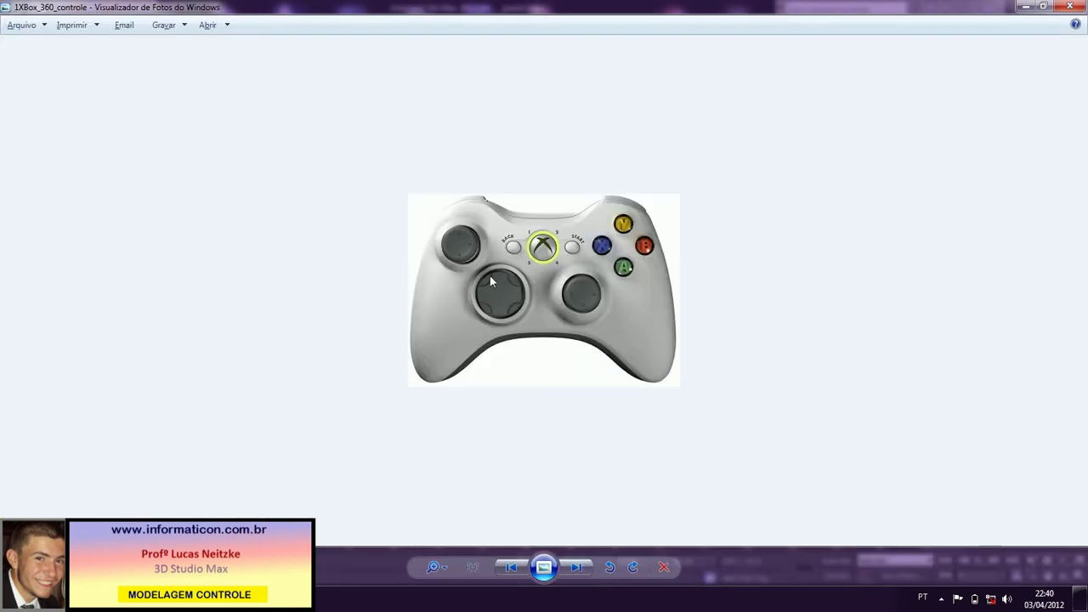
key("alt+Tab")
key("r")
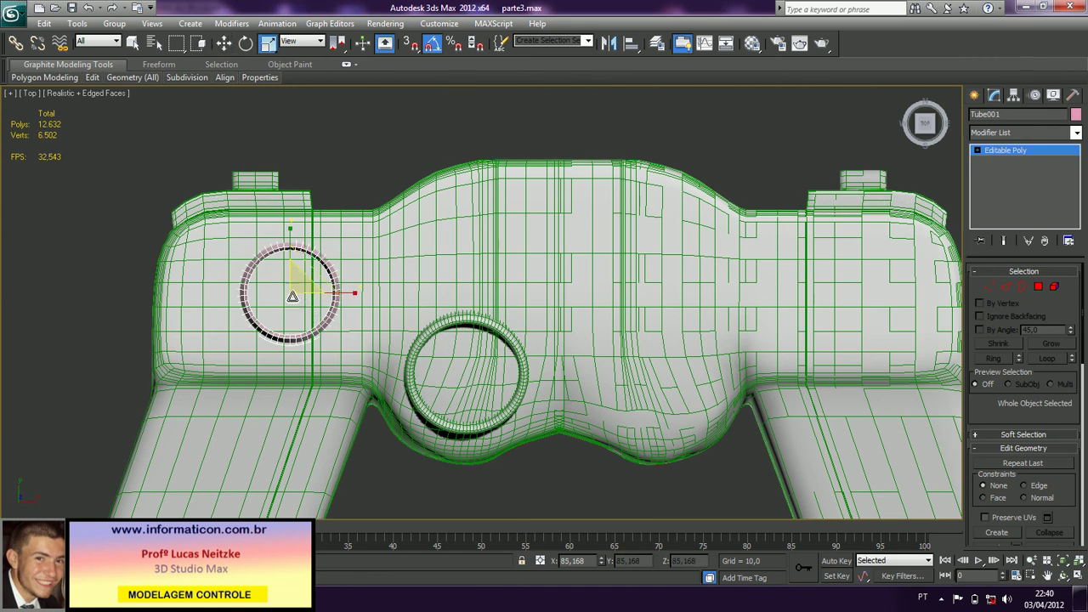
left_click_drag(302, 291, 303, 295)
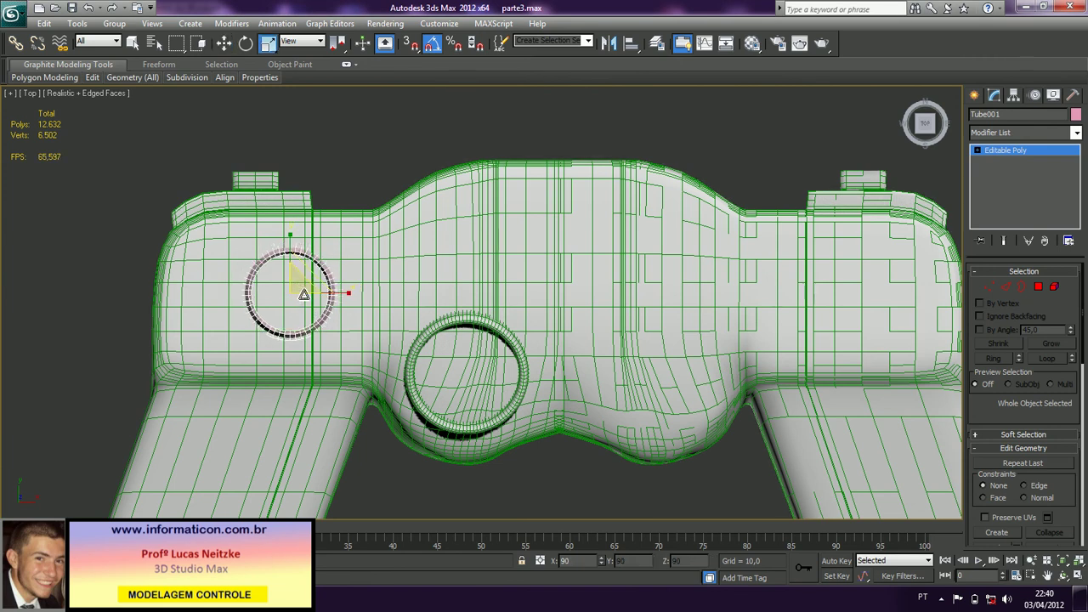
- Reposition the left stick ring to about X 11.1, Y 3.9 and cancel the unintended clone of the base
key("w")
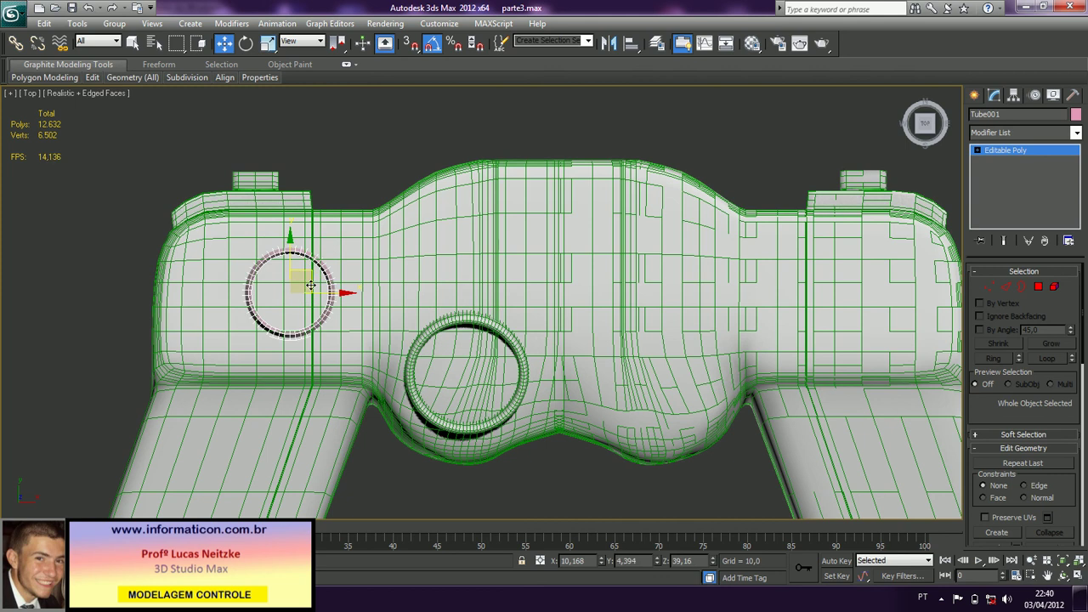
left_click_drag(313, 283, 474, 337)
left_click(614, 362)
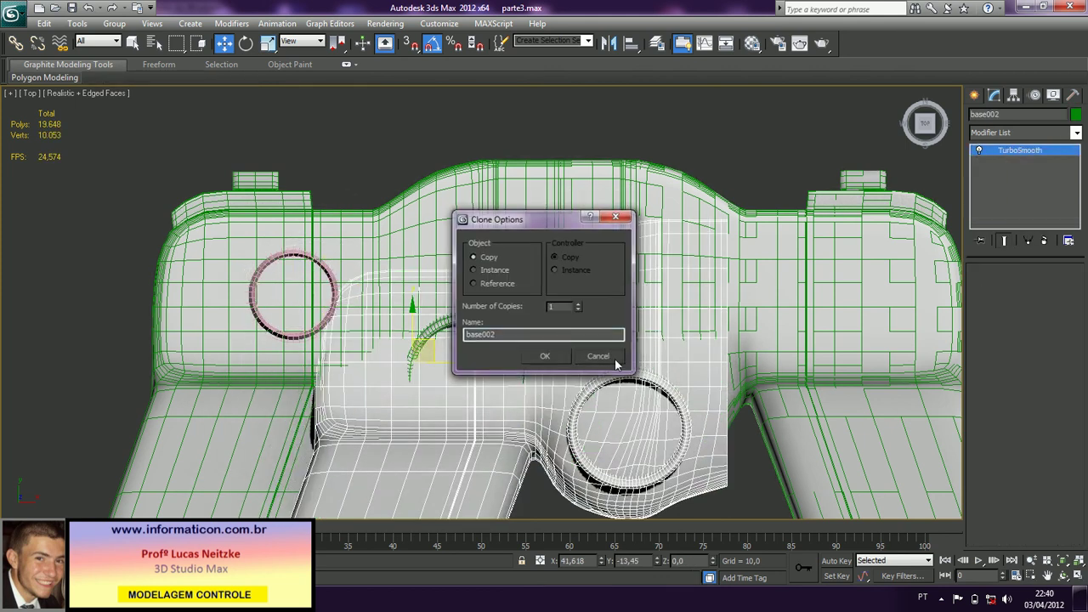
- Copy the left stick ring to the right stick location, at about X 106.3, Y -16.1
left_click(328, 282)
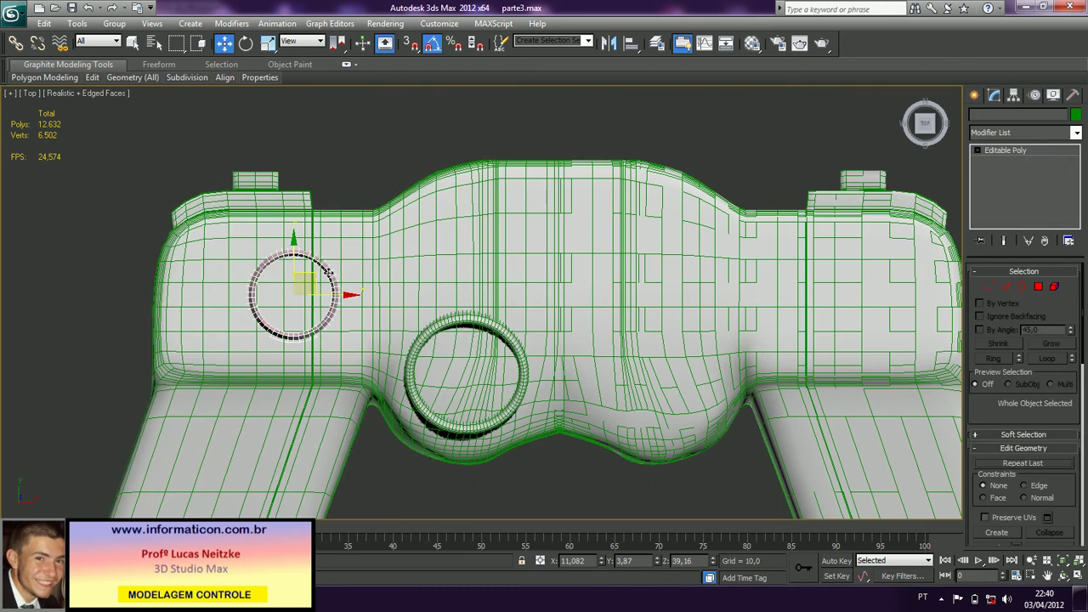
mouse_move(320, 277)
left_mouse_down("shift")
mouse_move(677, 369)
mouse_move(707, 345)
mouse_move(676, 351)
mouse_move(683, 362)
mouse_move(685, 354)
left_mouse_up("shift")
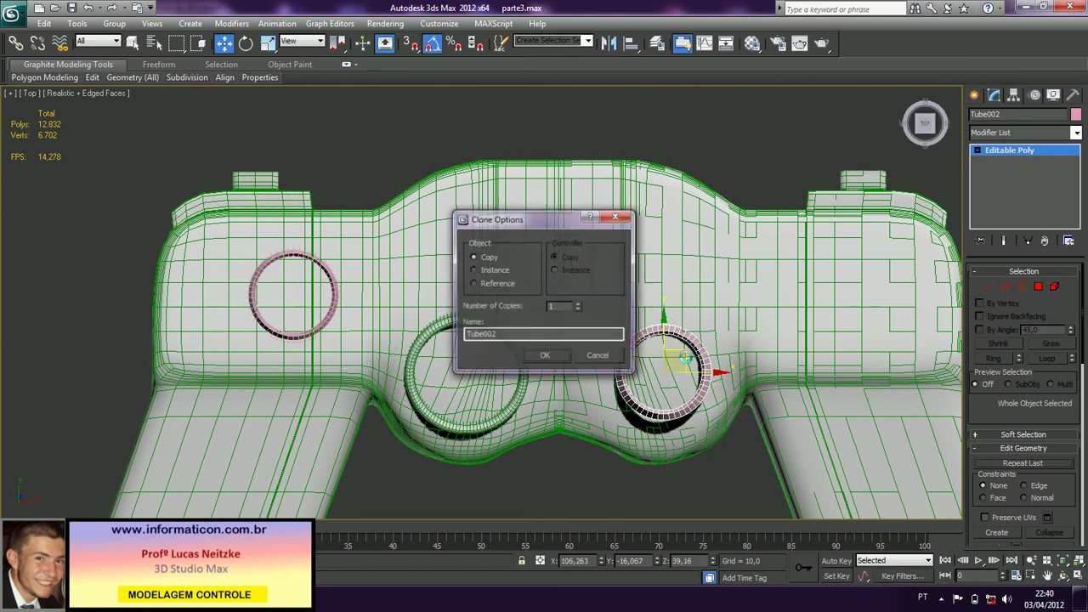
left_click(555, 359)
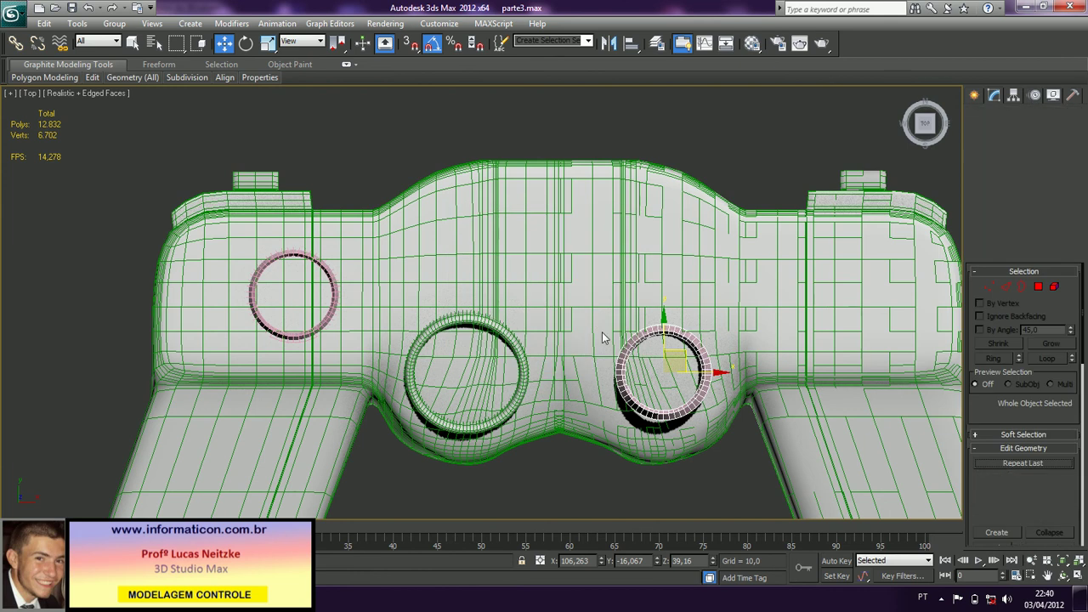
- Lower the copied right stick ring to about Z 35.8 and tilt it to follow the controller surface
key("z")
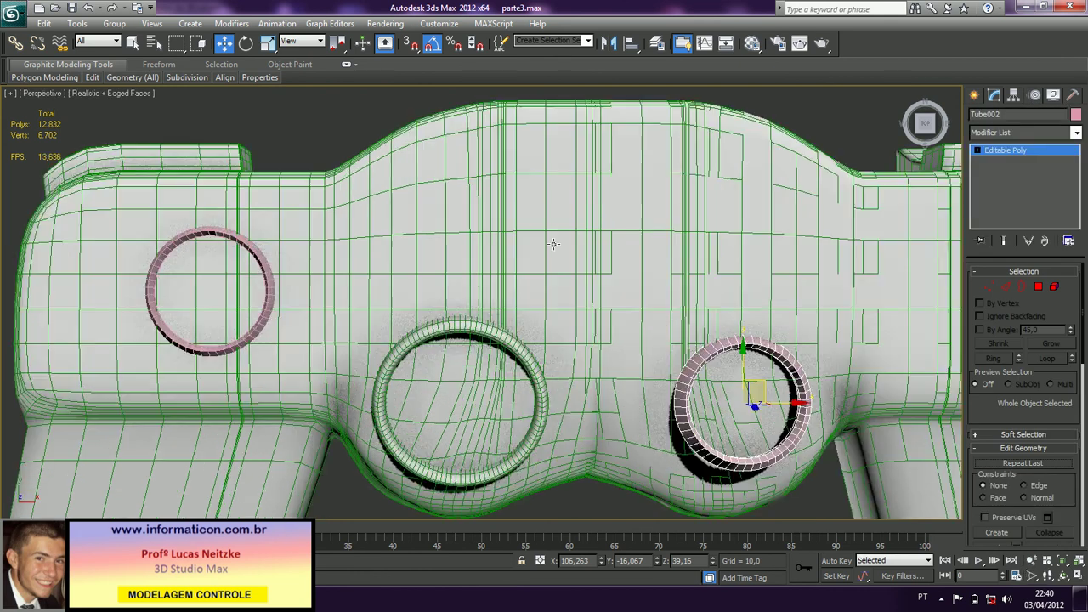
scroll(549, 288, "down", 8)
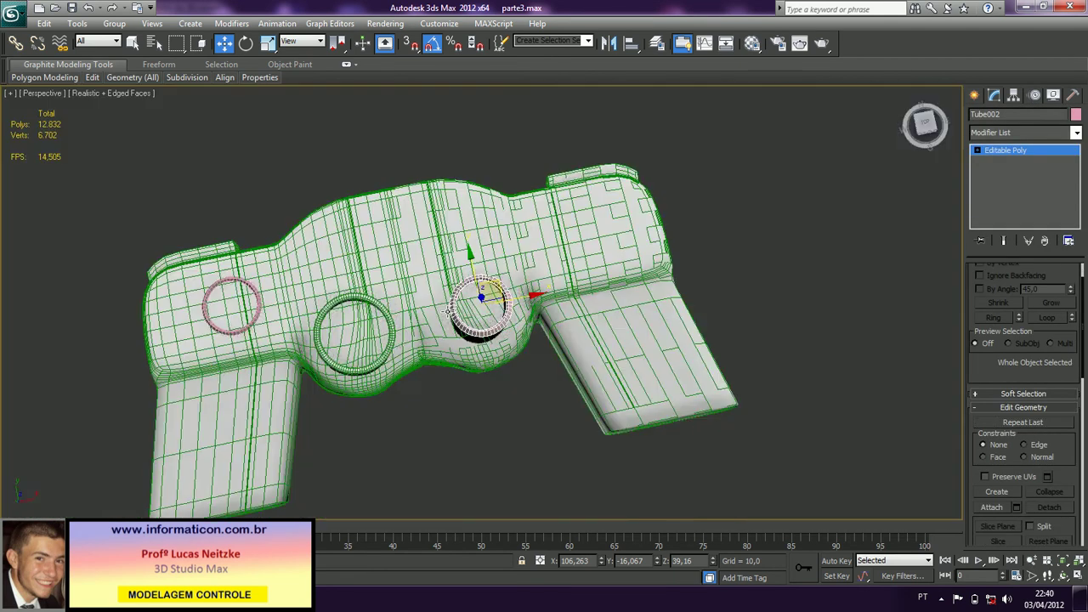
middle_click_drag(549, 288, 478, 276, "alt")
scroll(426, 286, "up", 6)
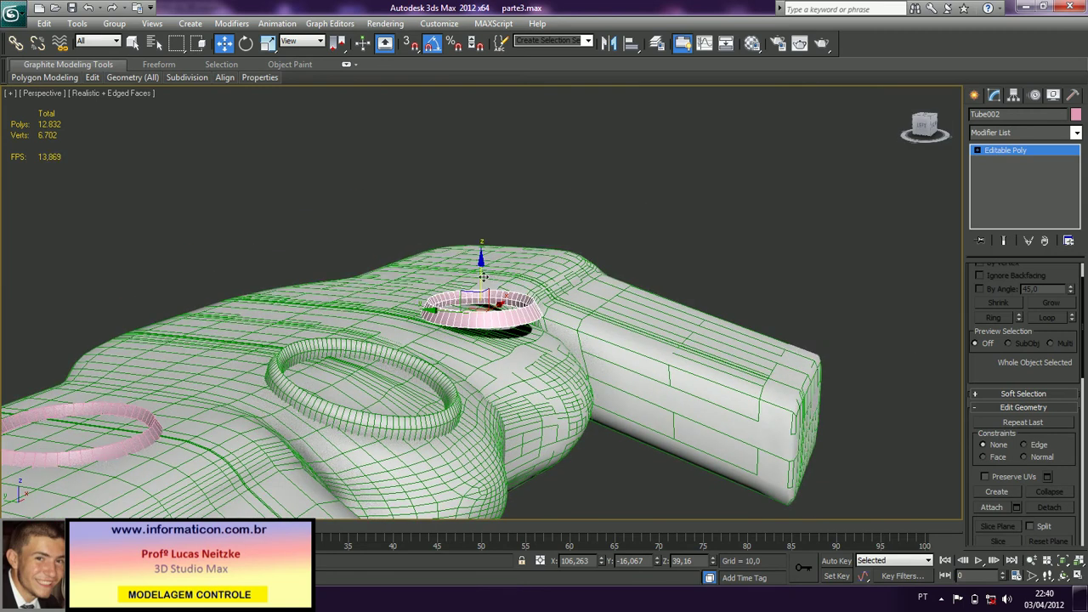
mouse_move(481, 278)
left_mouse_down()
mouse_move(484, 296)
mouse_move(519, 304)
mouse_move(491, 297)
left_mouse_up()
key("e")
key("w")
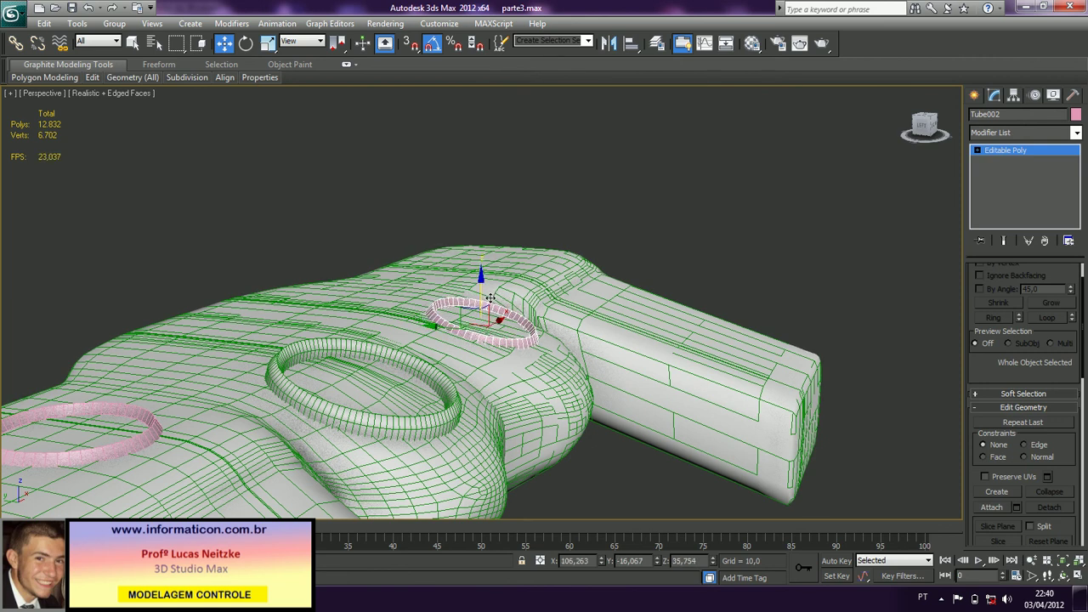
middle_click_drag(490, 297, 409, 374, "alt")
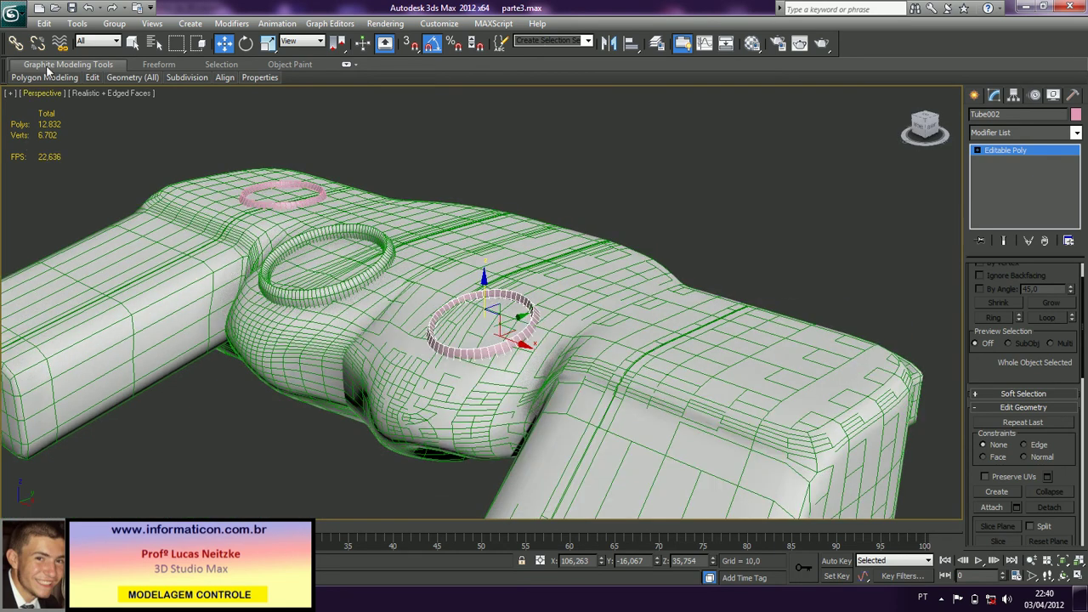
- Save the scene as a new file named parte4
left_click(14, 12)
left_click(49, 162)
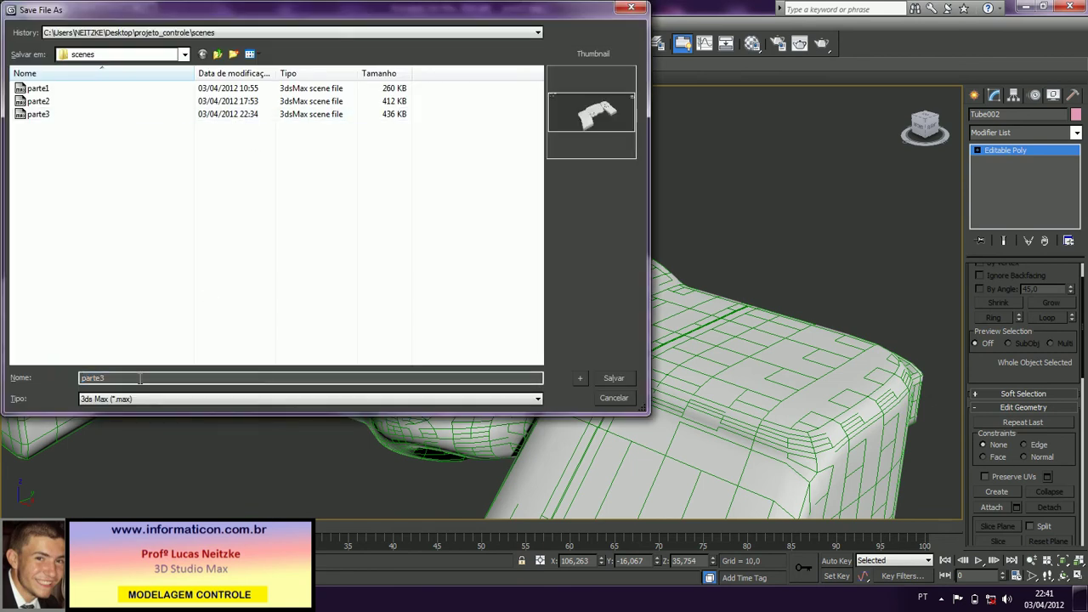
key("BackSpace")
type("4")
key("Return")
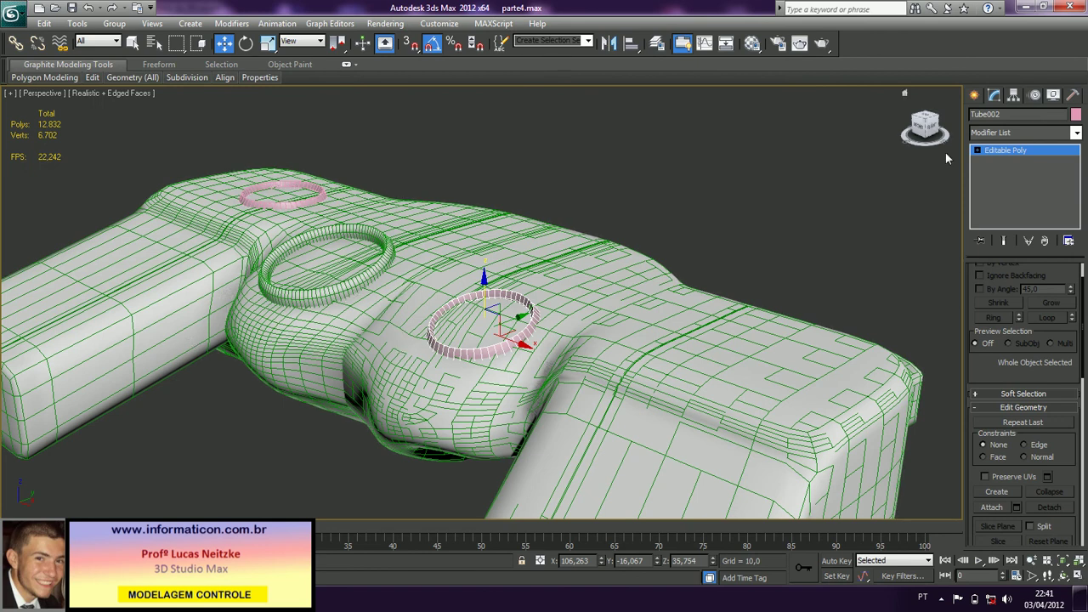
left_click(680, 323)
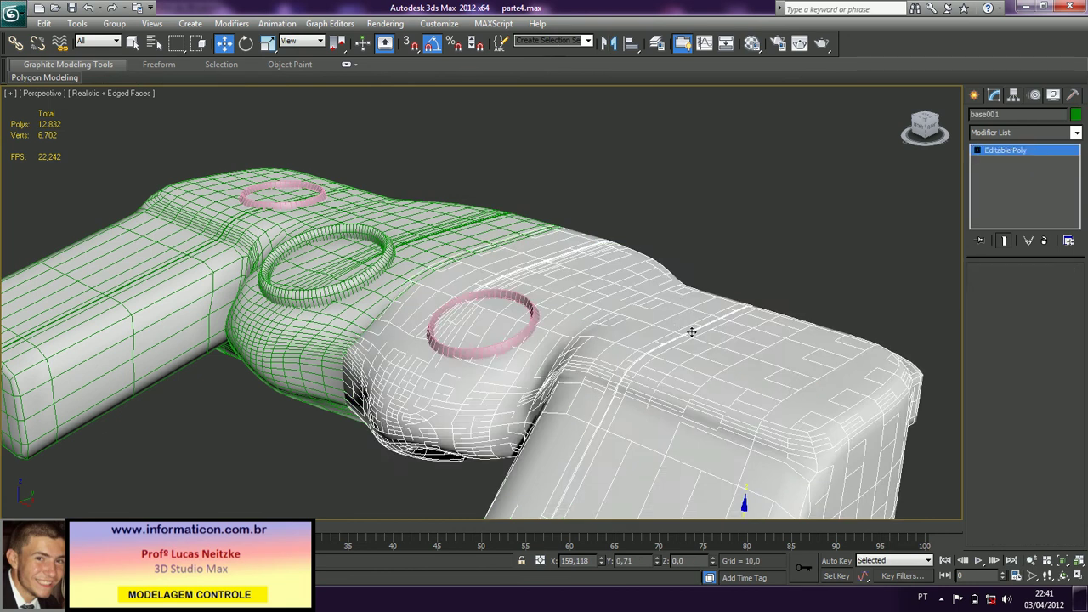
key("ctrl+z")
key("ctrl+z")
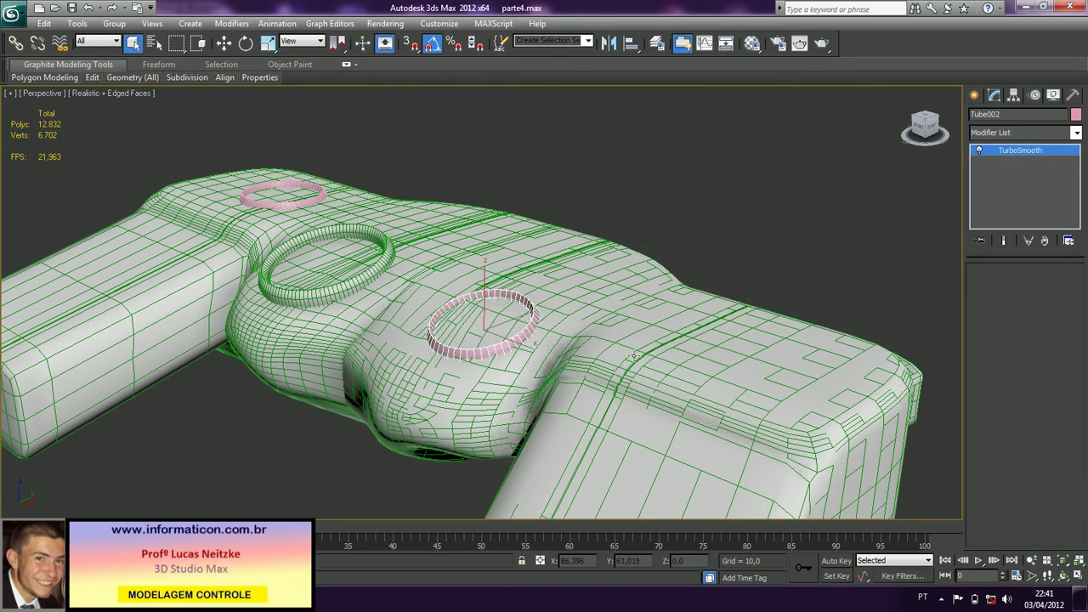
- Attach the right half of the controller body and both stick rings to the base's Editable Poly
left_click(633, 355)
left_click(1007, 162)
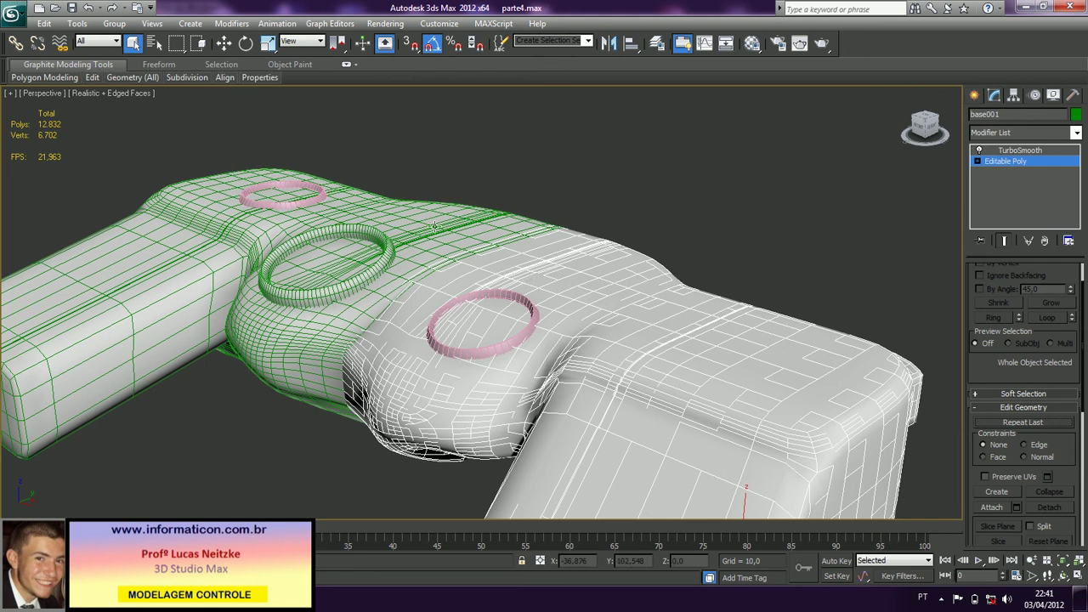
left_click(435, 226)
left_click(1024, 161)
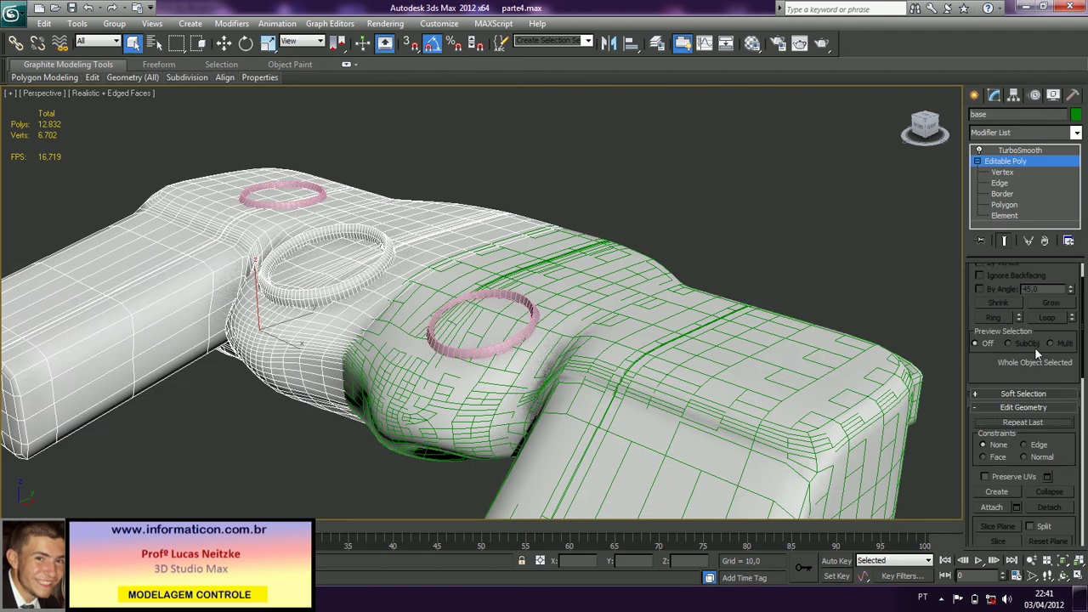
left_click(988, 508)
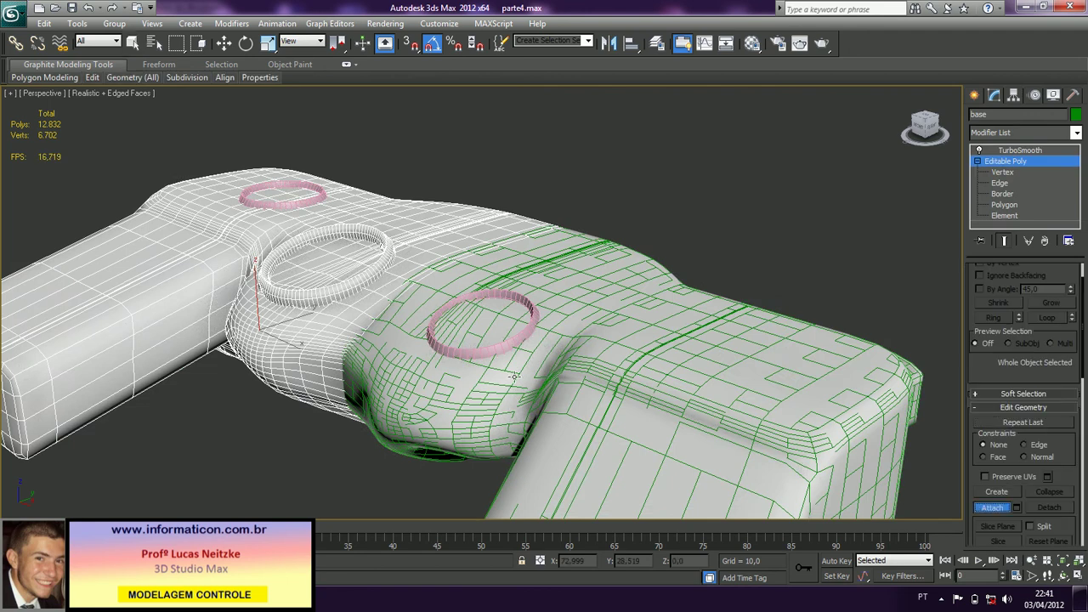
left_click(551, 267)
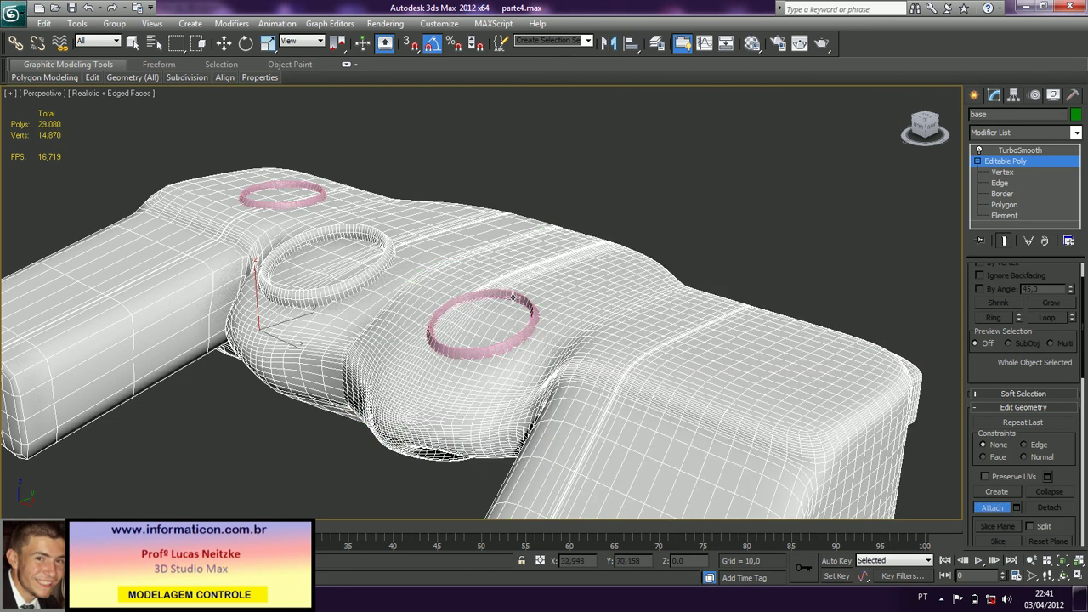
left_click(513, 296)
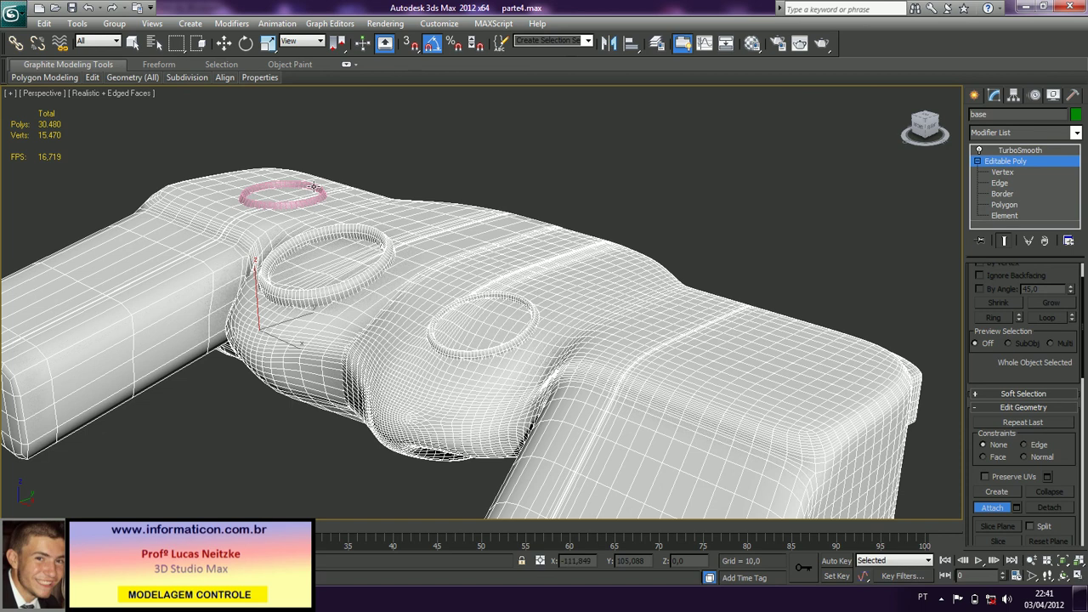
left_click(314, 186)
- Hide the edged-faces display and compare the stick rings with the reference photo from several angles
key("F4")
key("w")
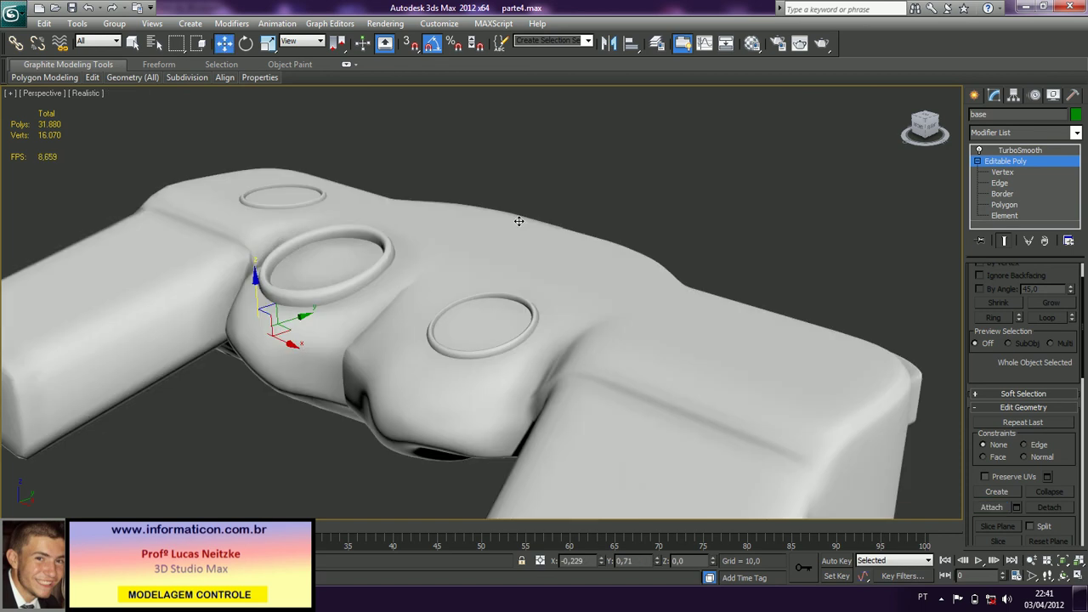
middle_click_drag(518, 221, 578, 213, "alt")
key("alt+Tab")
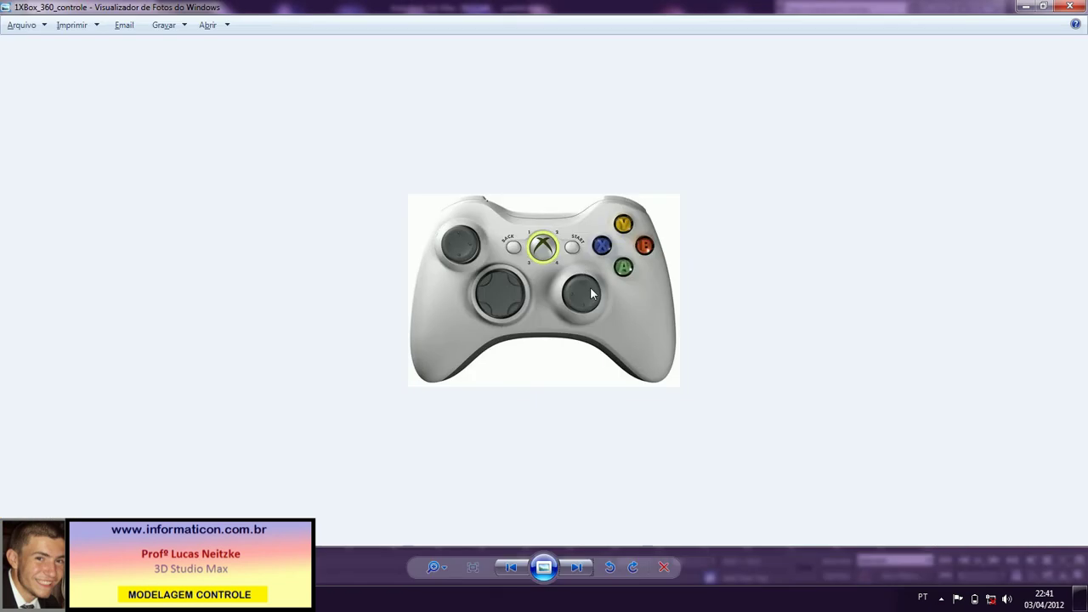
key("alt+Tab")
mouse_move(498, 294)
middle_mouse_down("alt")
mouse_move(534, 284)
mouse_move(486, 285)
mouse_move(469, 264)
mouse_move(522, 267)
mouse_move(515, 285)
middle_mouse_up("alt")
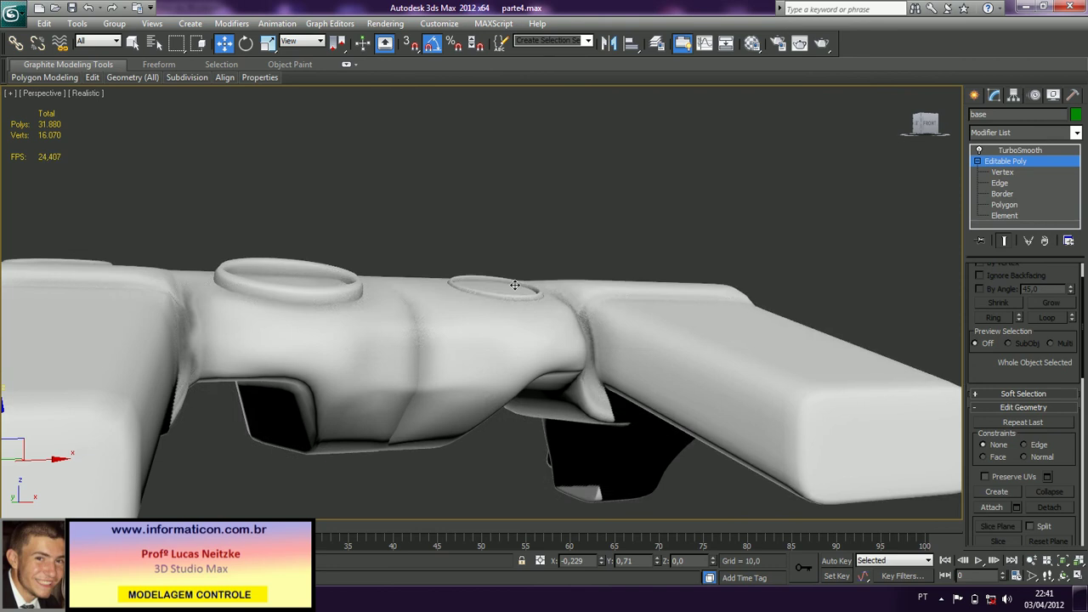
key("alt+Tab")
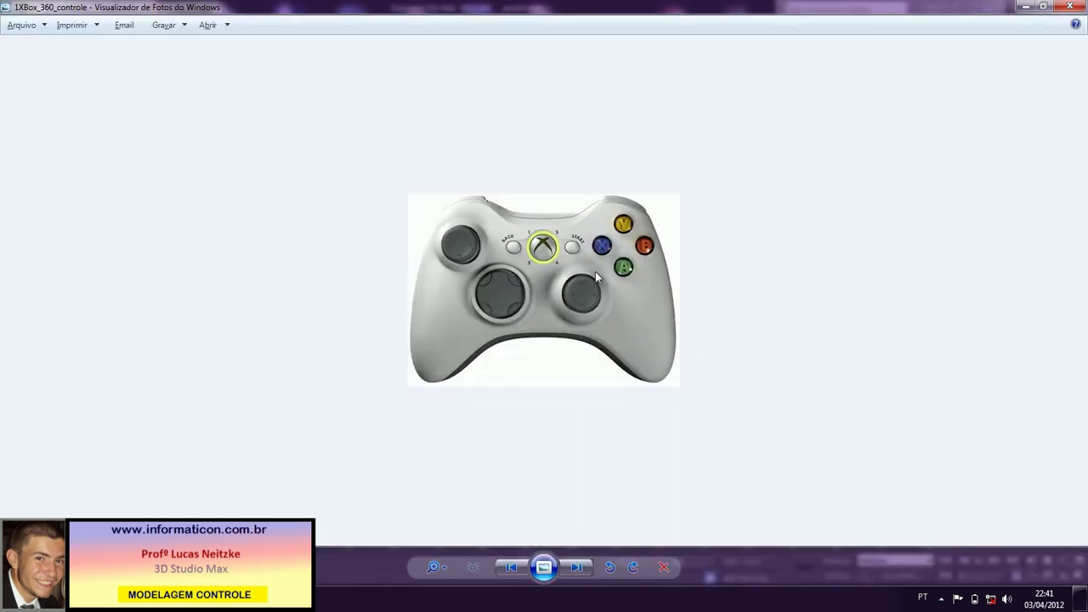
key("alt+Tab")
middle_click_drag(491, 296, 513, 299, "alt")
- Undo the attachment of the right body half and both stick rings to the base
key("ctrl+z")
key("ctrl+z")
key("ctrl+z")
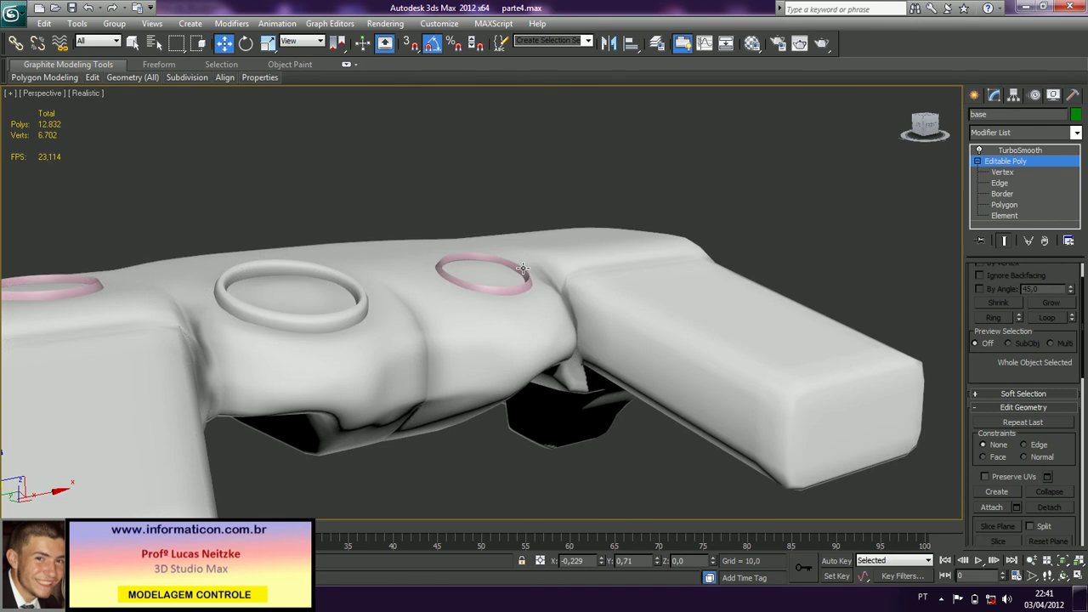
- Reselect the right stick ring, keep its tilt, and raise it slightly along Z above the controller surface
left_click(524, 271)
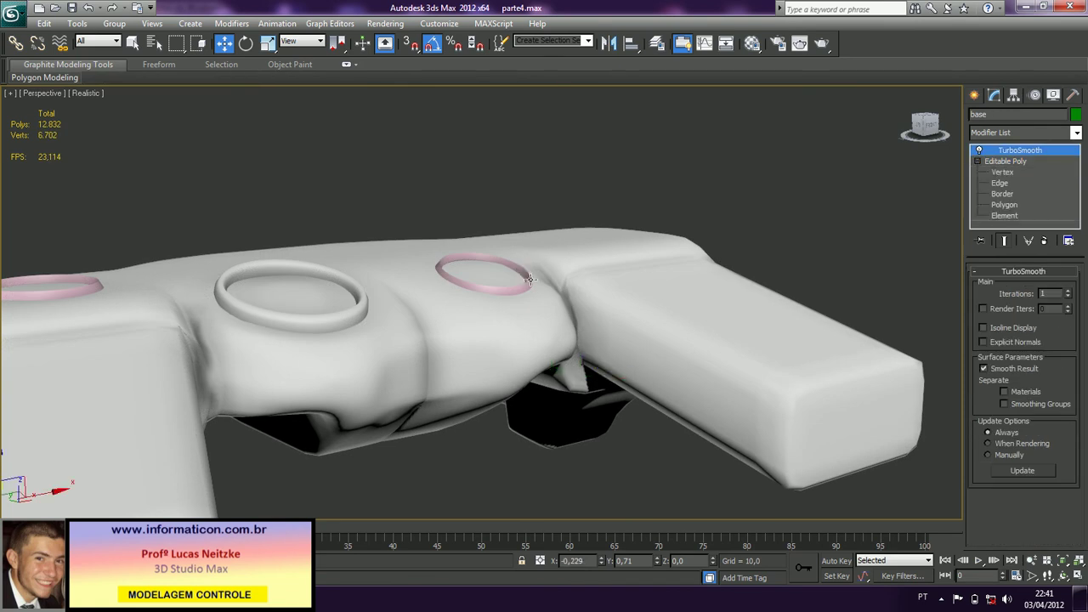
left_click(523, 274)
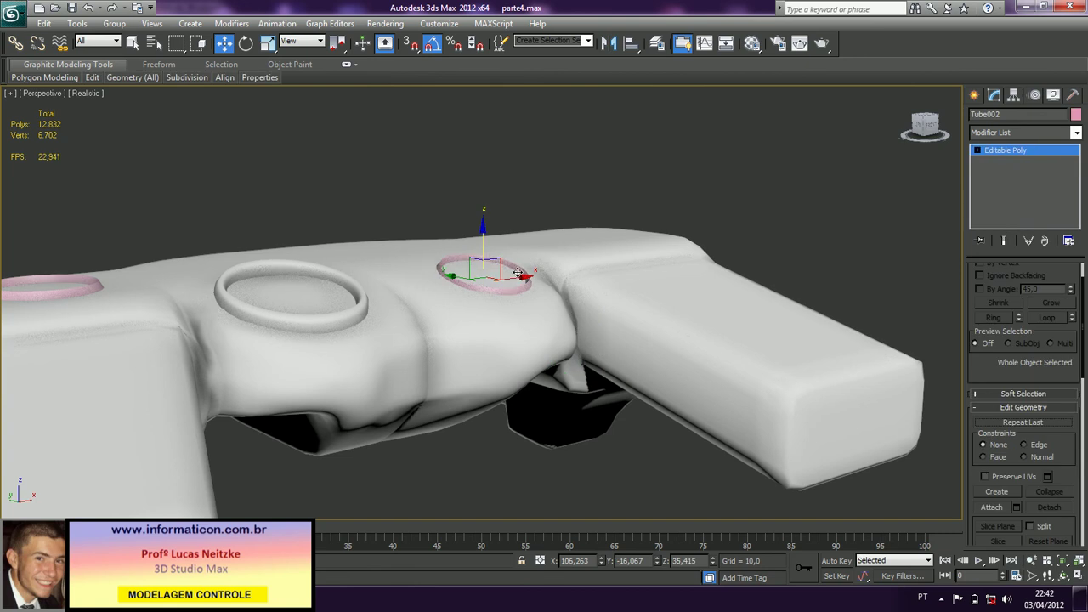
key("ctrl+z")
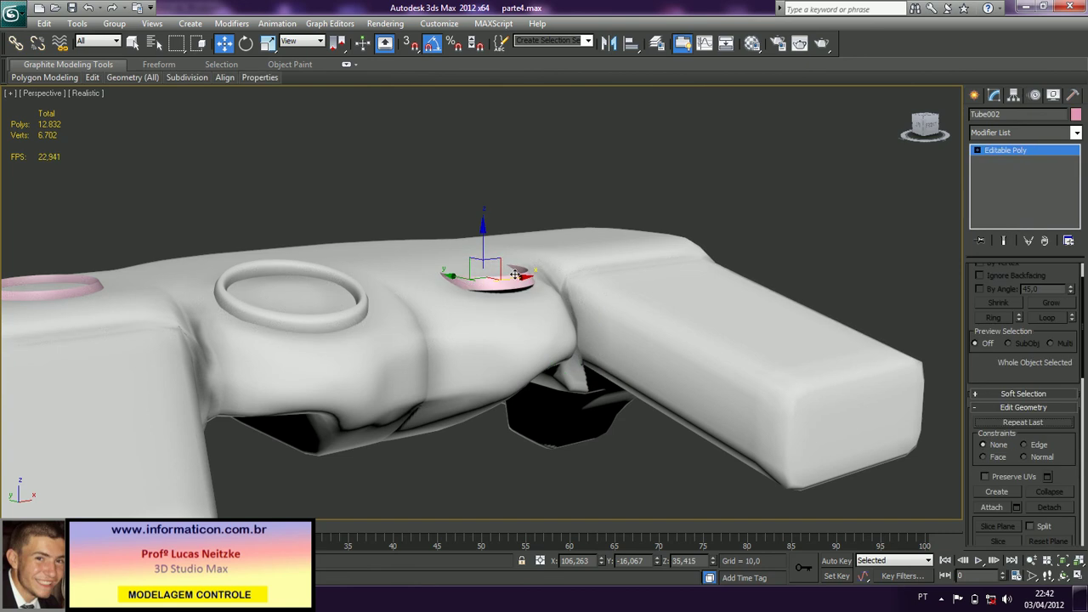
key("ctrl+y")
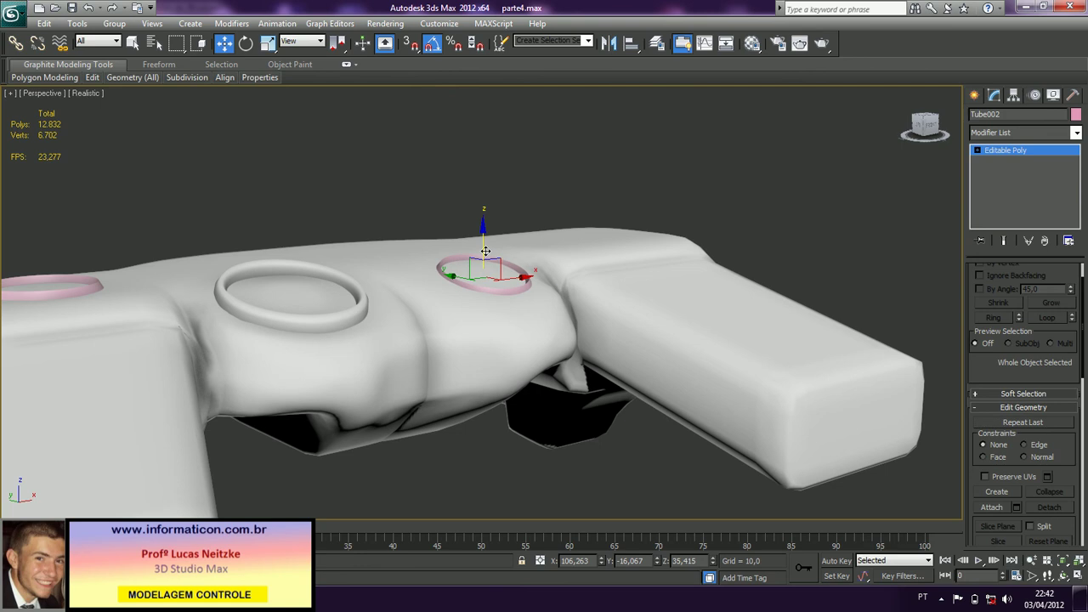
left_click_drag(485, 253, 488, 247)
left_click(170, 289)
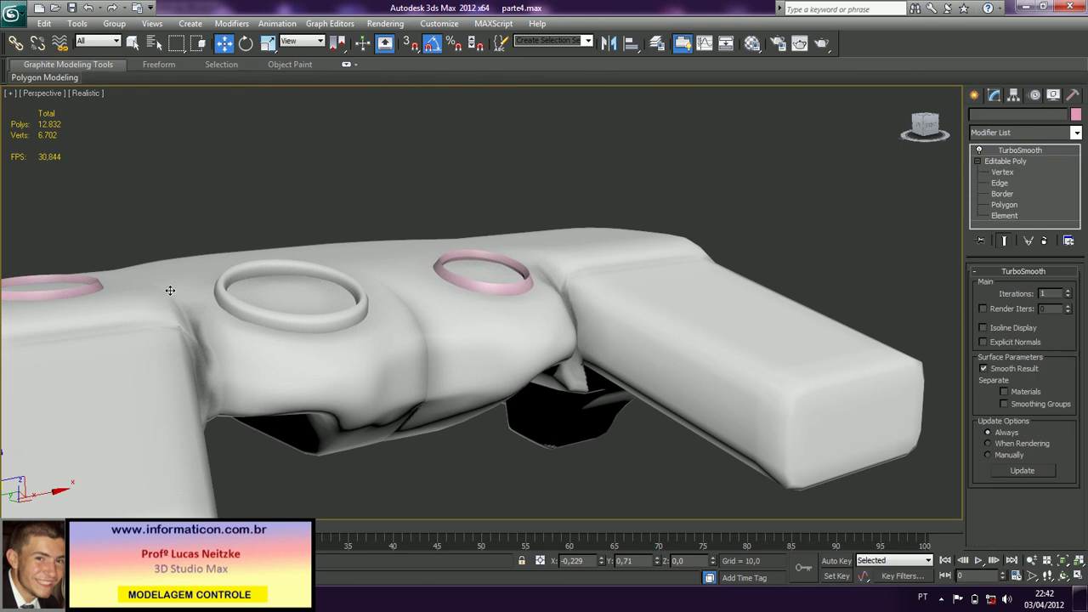